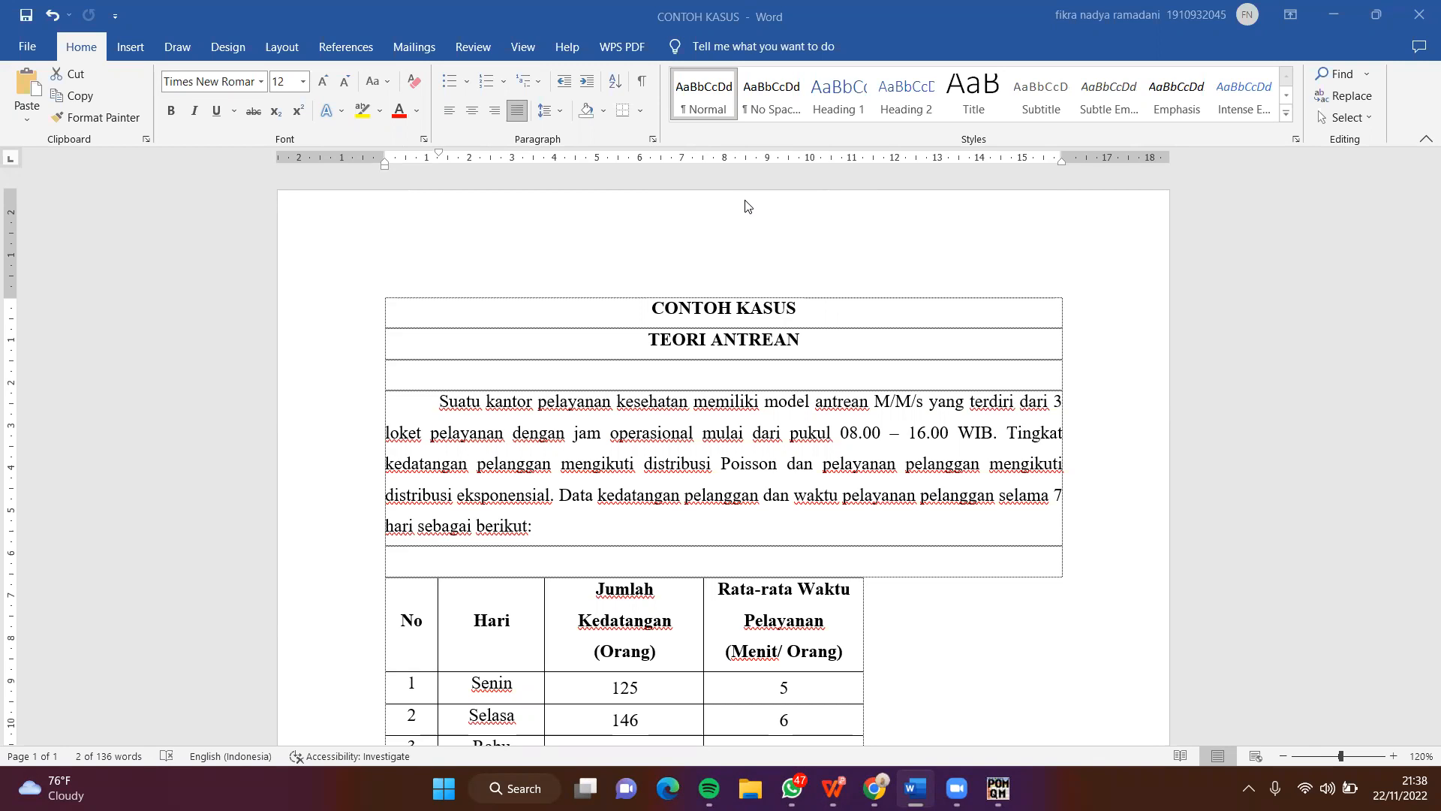
# - Review the queueing case description, the seven-day table of arrivals and service times, and the average rates calculated below it
pyautogui.scroll(-1, 715, 294)
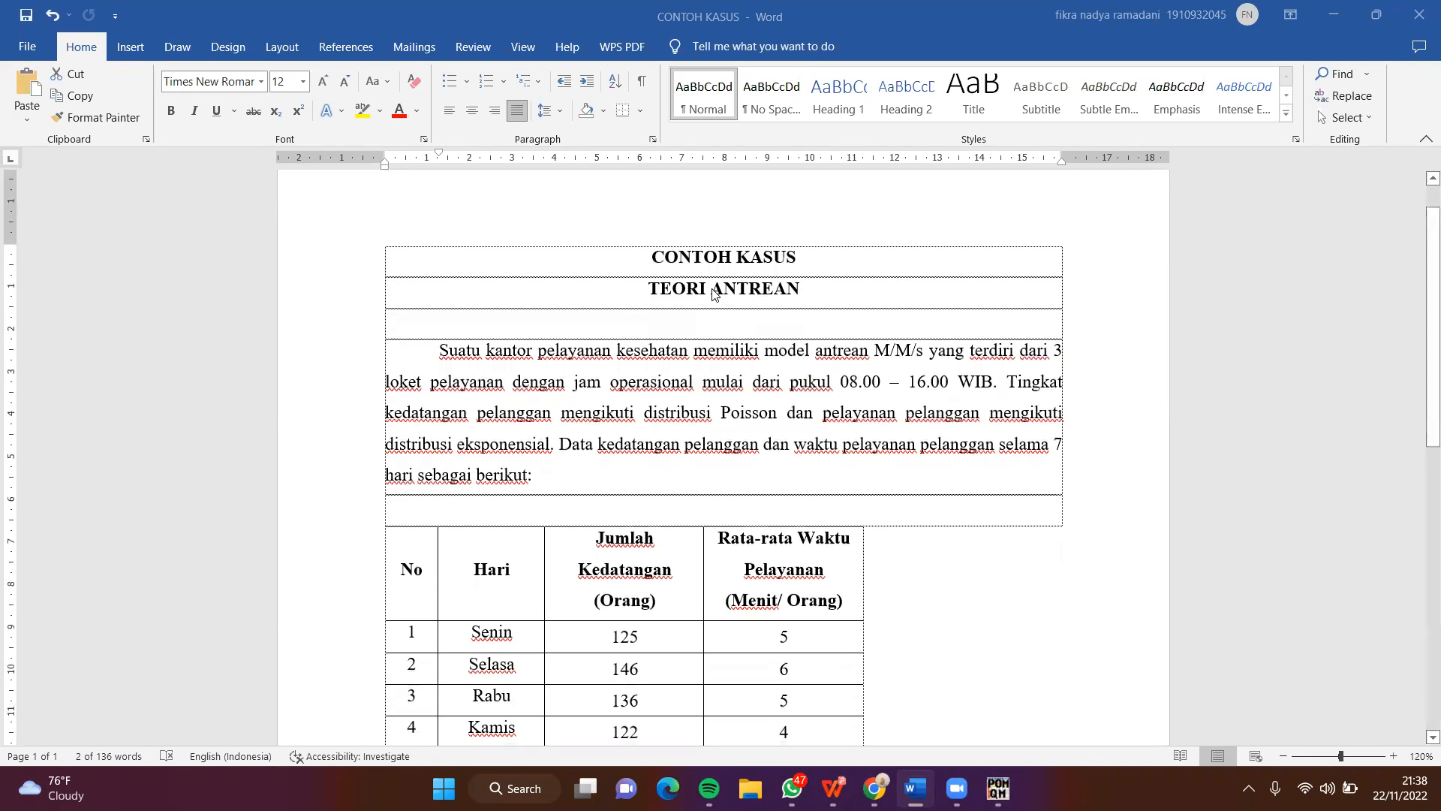
pyautogui.scroll(-1, 712, 289)
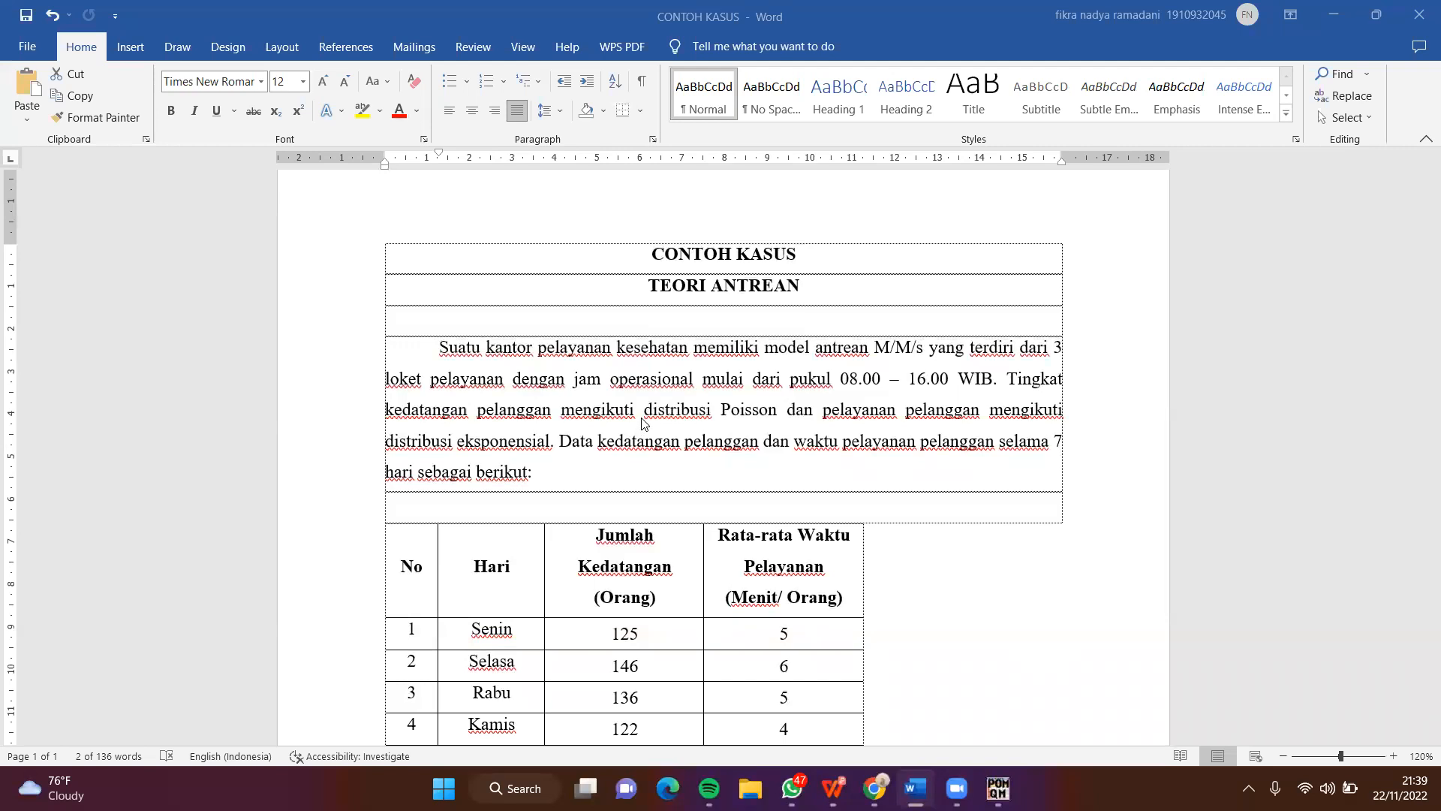
pyautogui.scroll(-3, 642, 424)
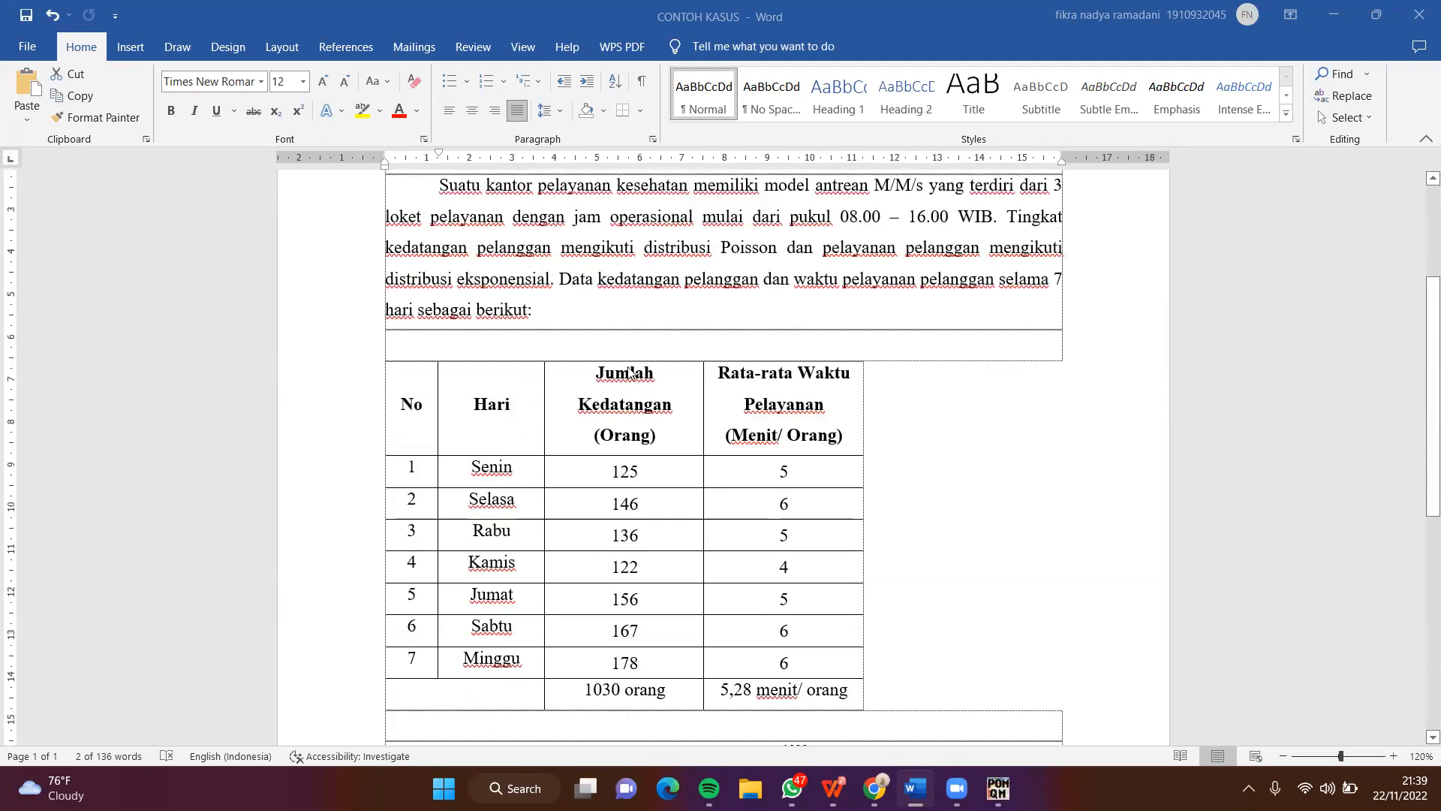
pyautogui.scroll(-2, 567, 364)
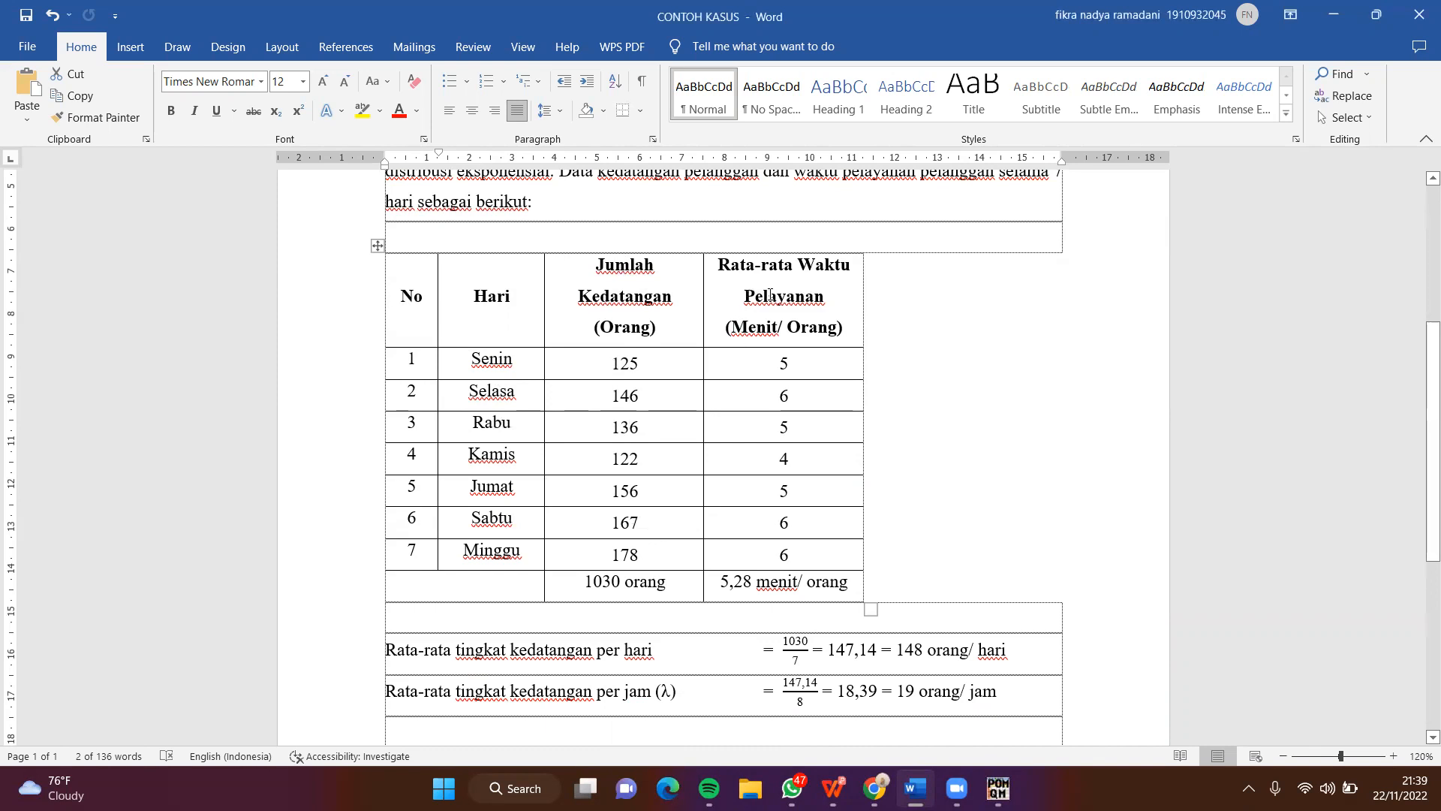
pyautogui.moveTo(763, 364); pyautogui.dragTo(793, 543)
pyautogui.click(720, 364)
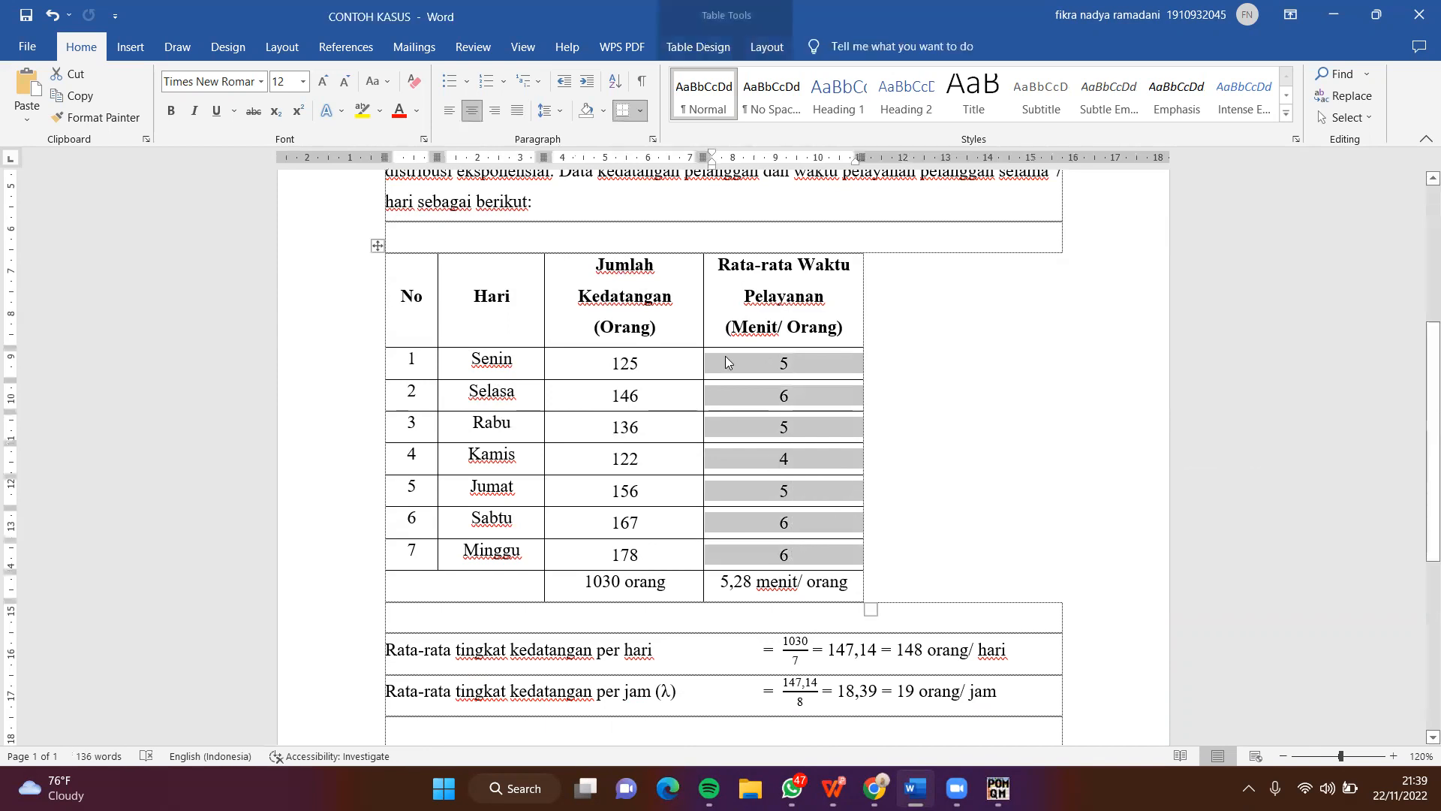
pyautogui.scroll(-3, 730, 376)
pyautogui.scroll(1, 706, 387)
pyautogui.moveTo(669, 530); pyautogui.dragTo(614, 518)
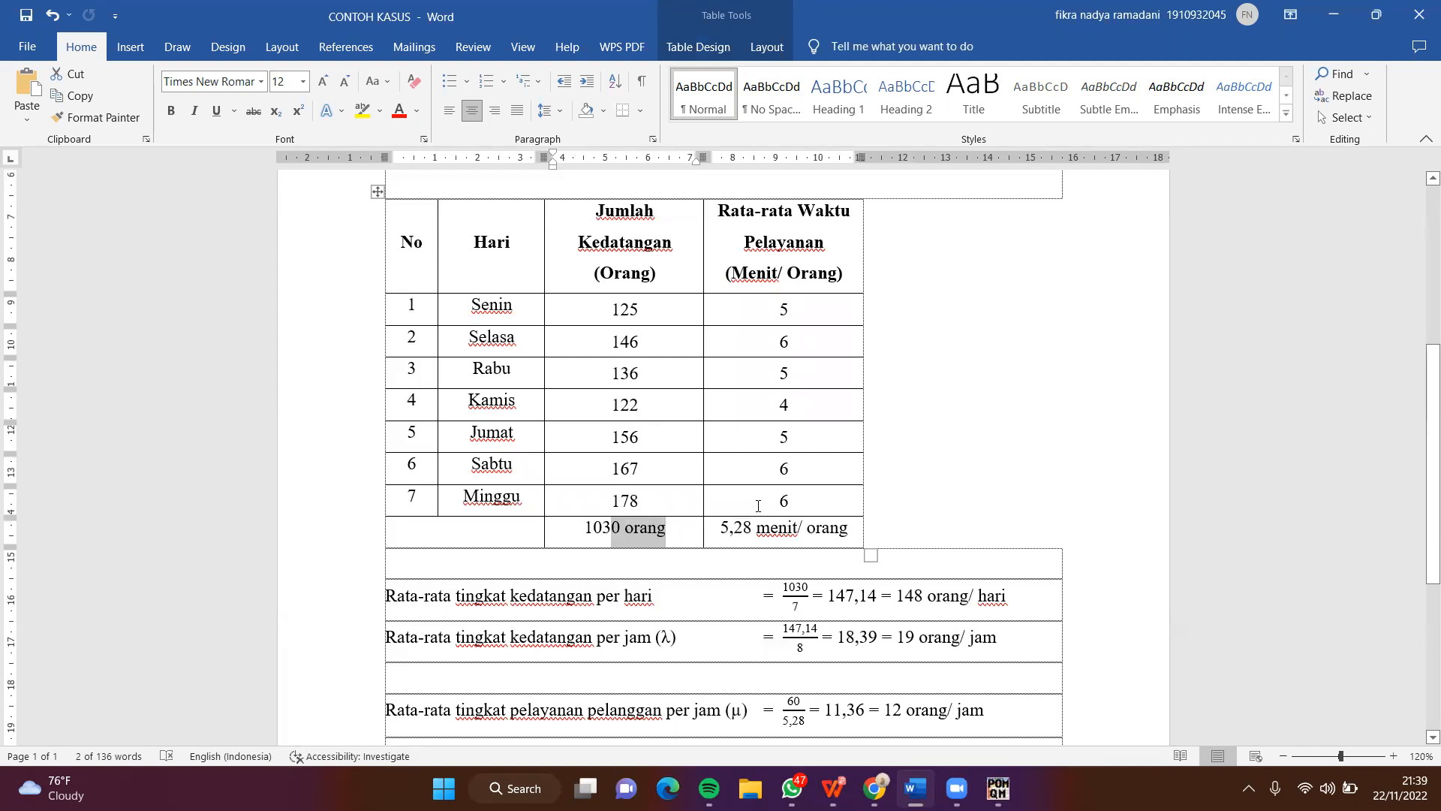
pyautogui.scroll(-1, 758, 505)
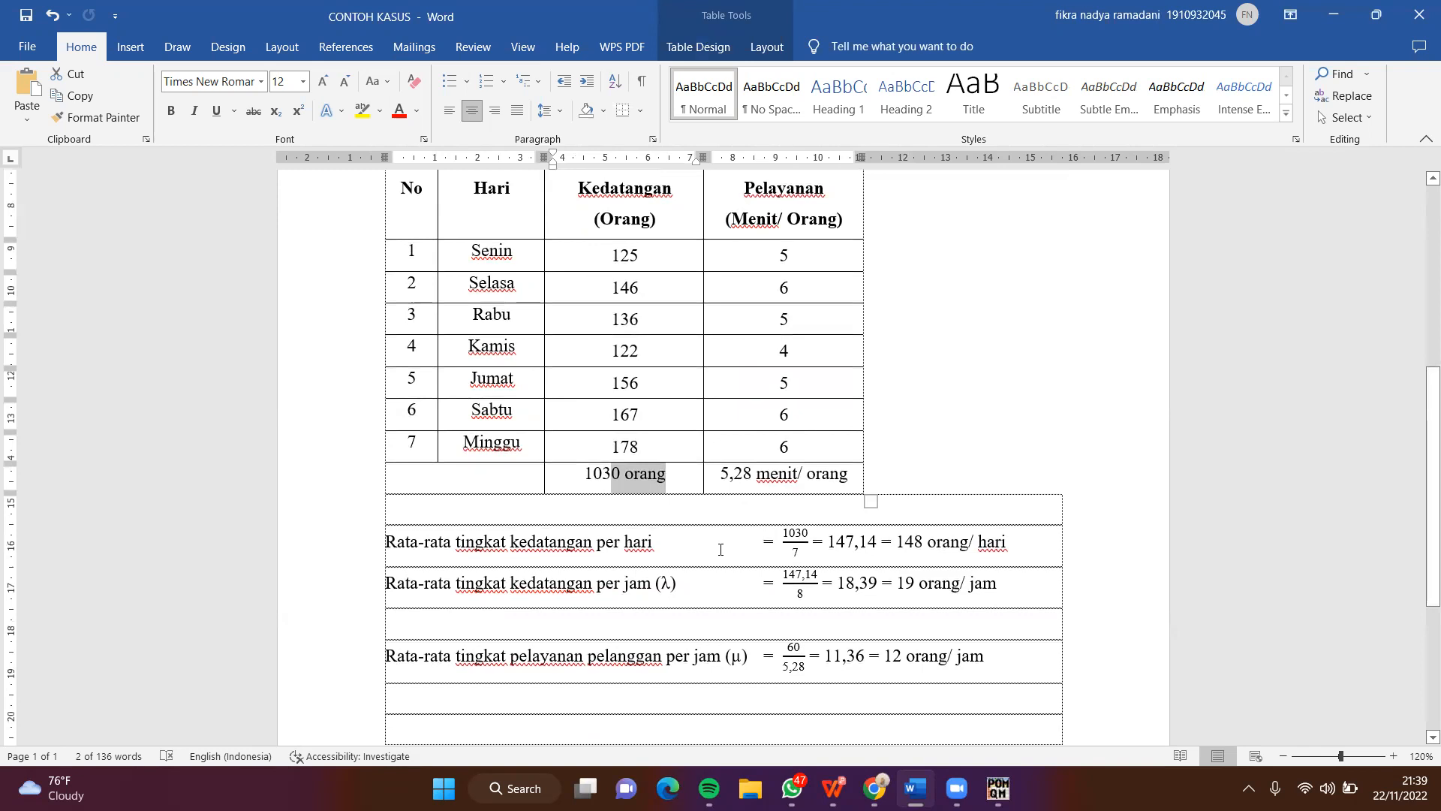
pyautogui.click(721, 550)
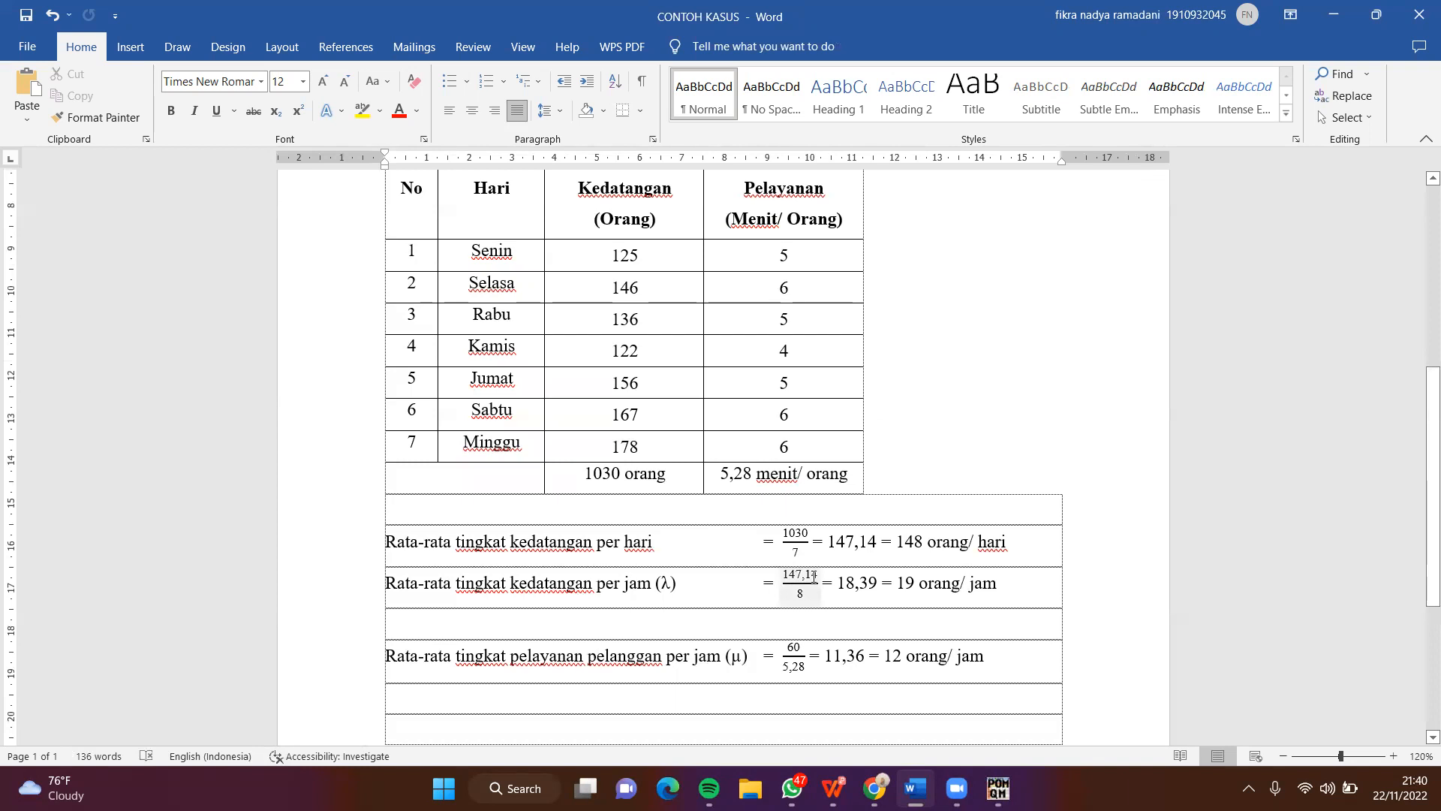
# - Check how the hourly arrival rate follows from the operating hours and the hourly service rate from the average service time
pyautogui.scroll(5, 807, 593)
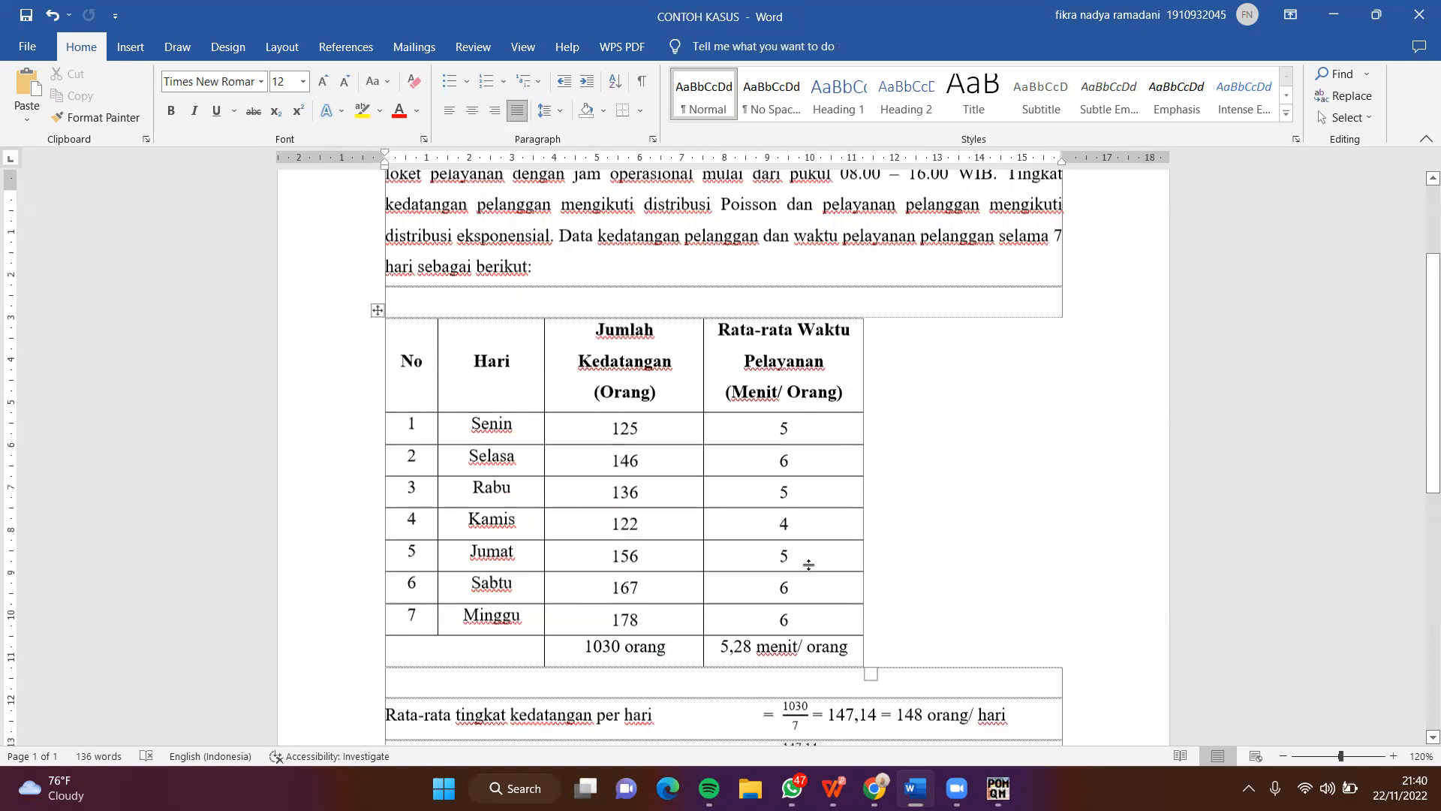
pyautogui.moveTo(934, 323); pyautogui.dragTo(950, 324)
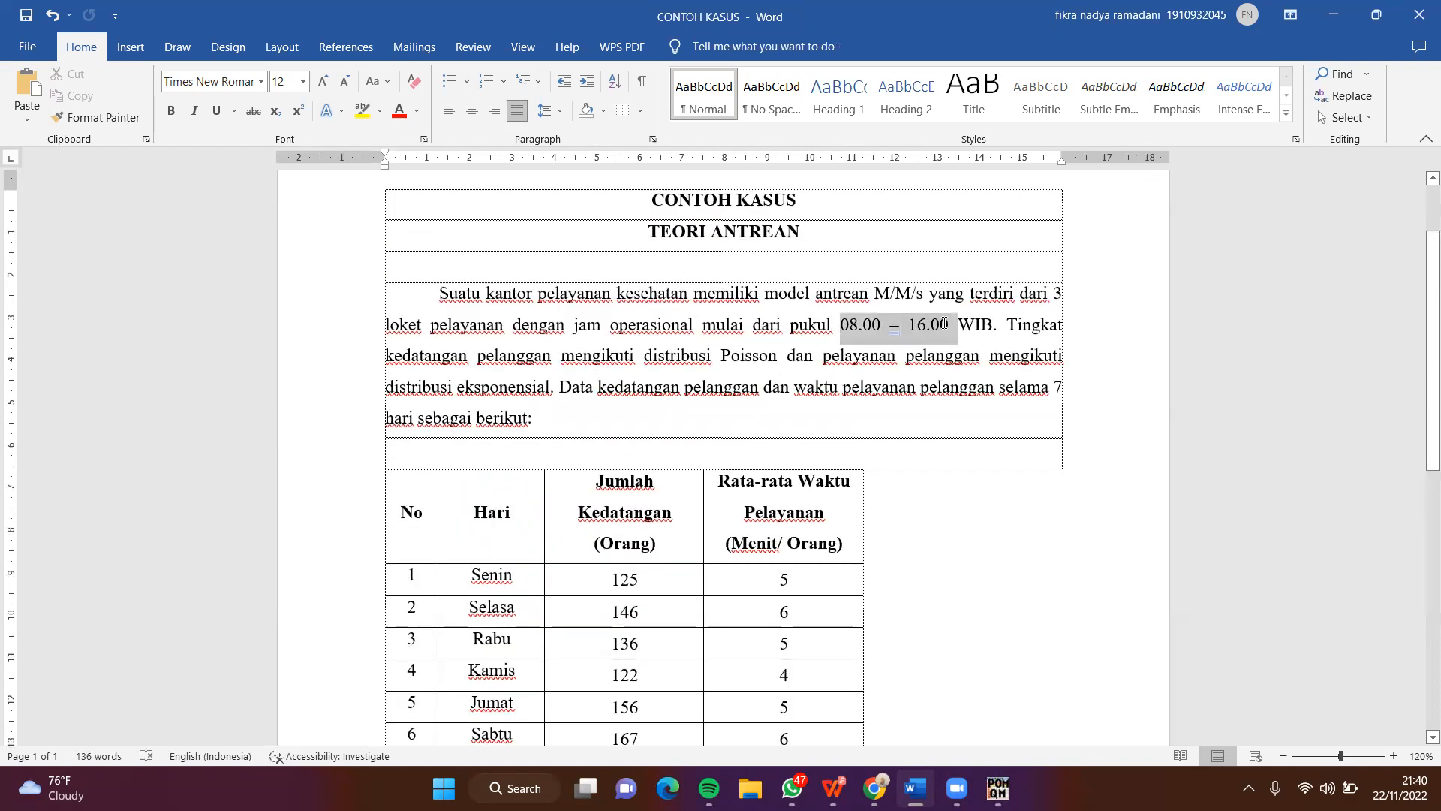
pyautogui.scroll(-4, 840, 598)
pyautogui.scroll(-1, 840, 598)
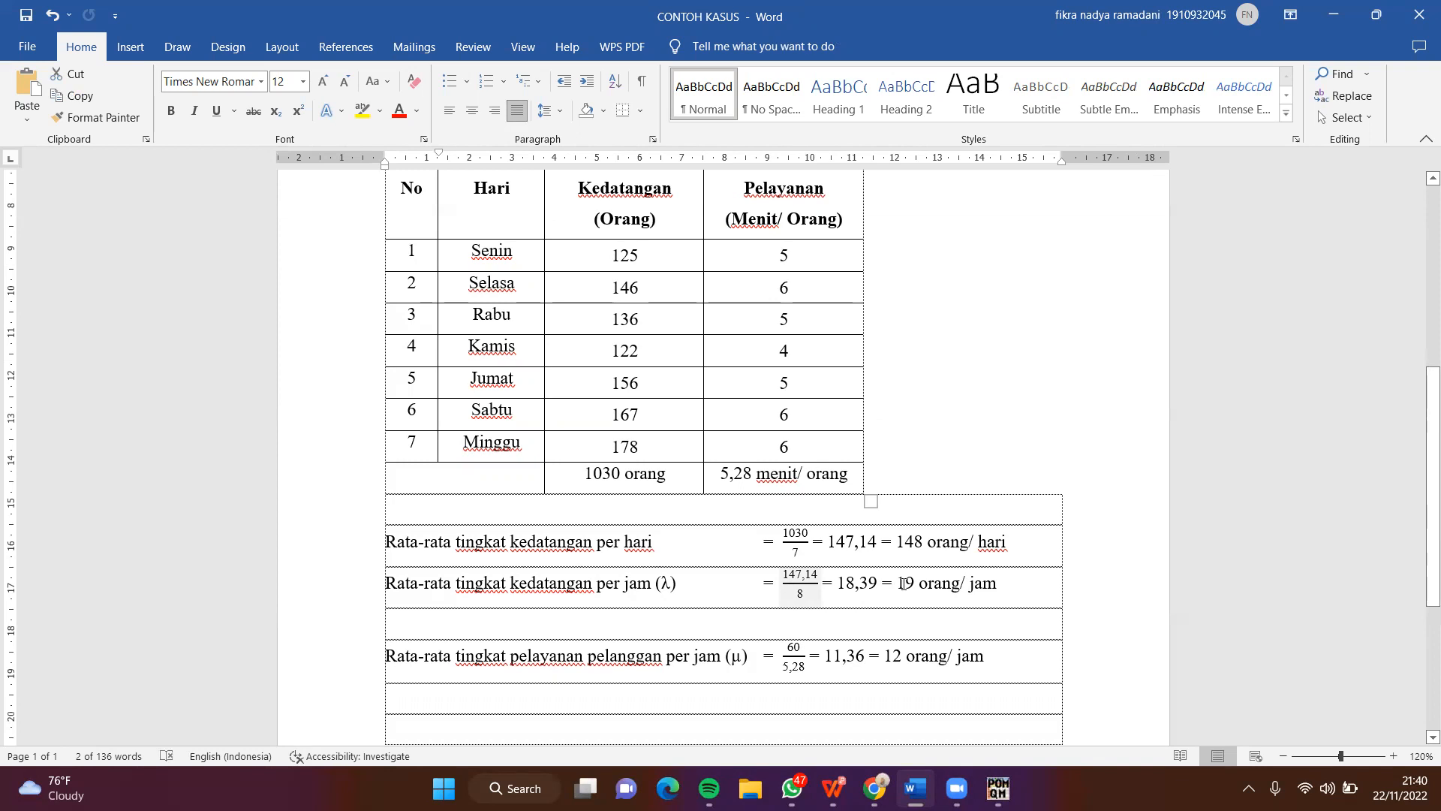
pyautogui.scroll(-1, 734, 621)
pyautogui.scroll(-1, 734, 621)
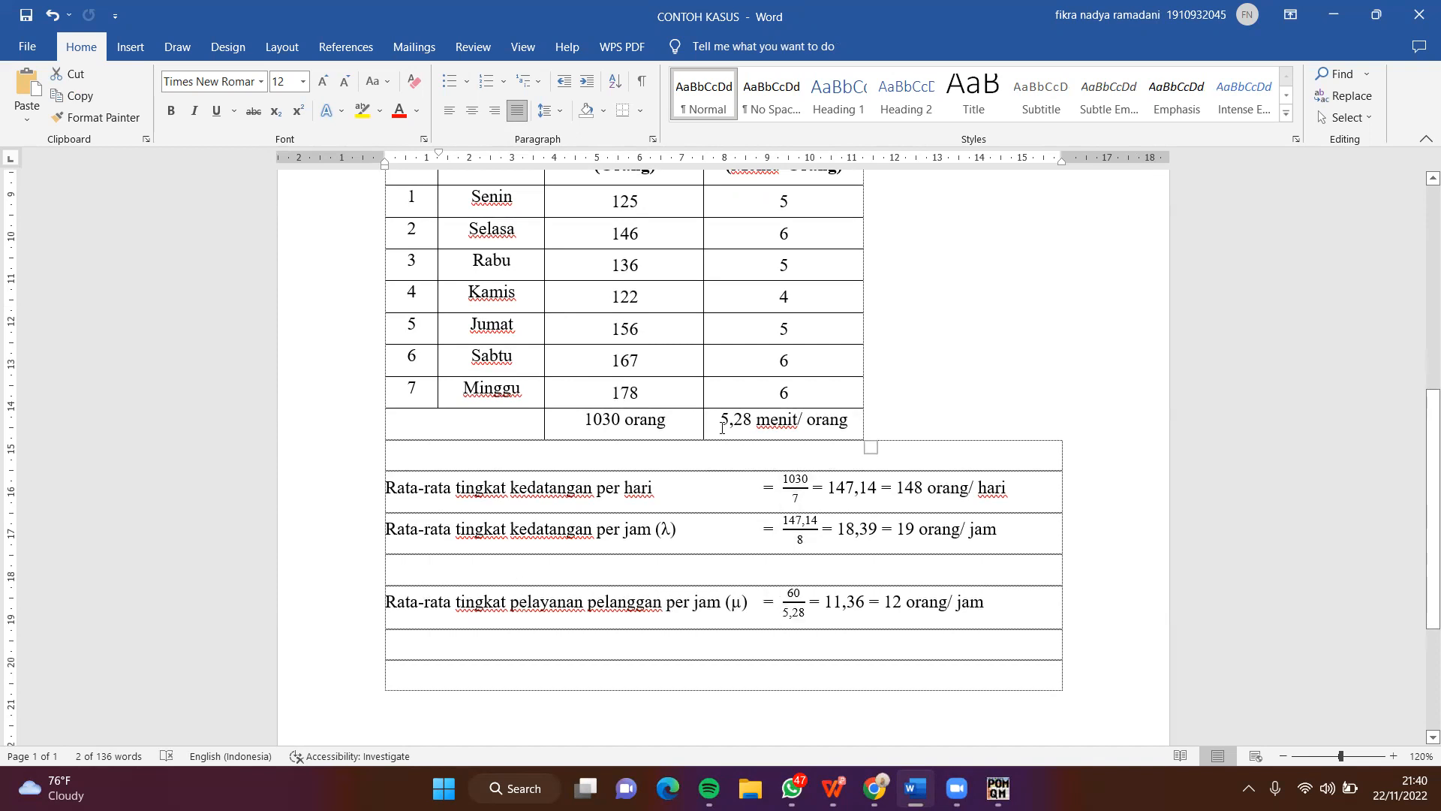
pyautogui.moveTo(719, 420); pyautogui.dragTo(756, 421)
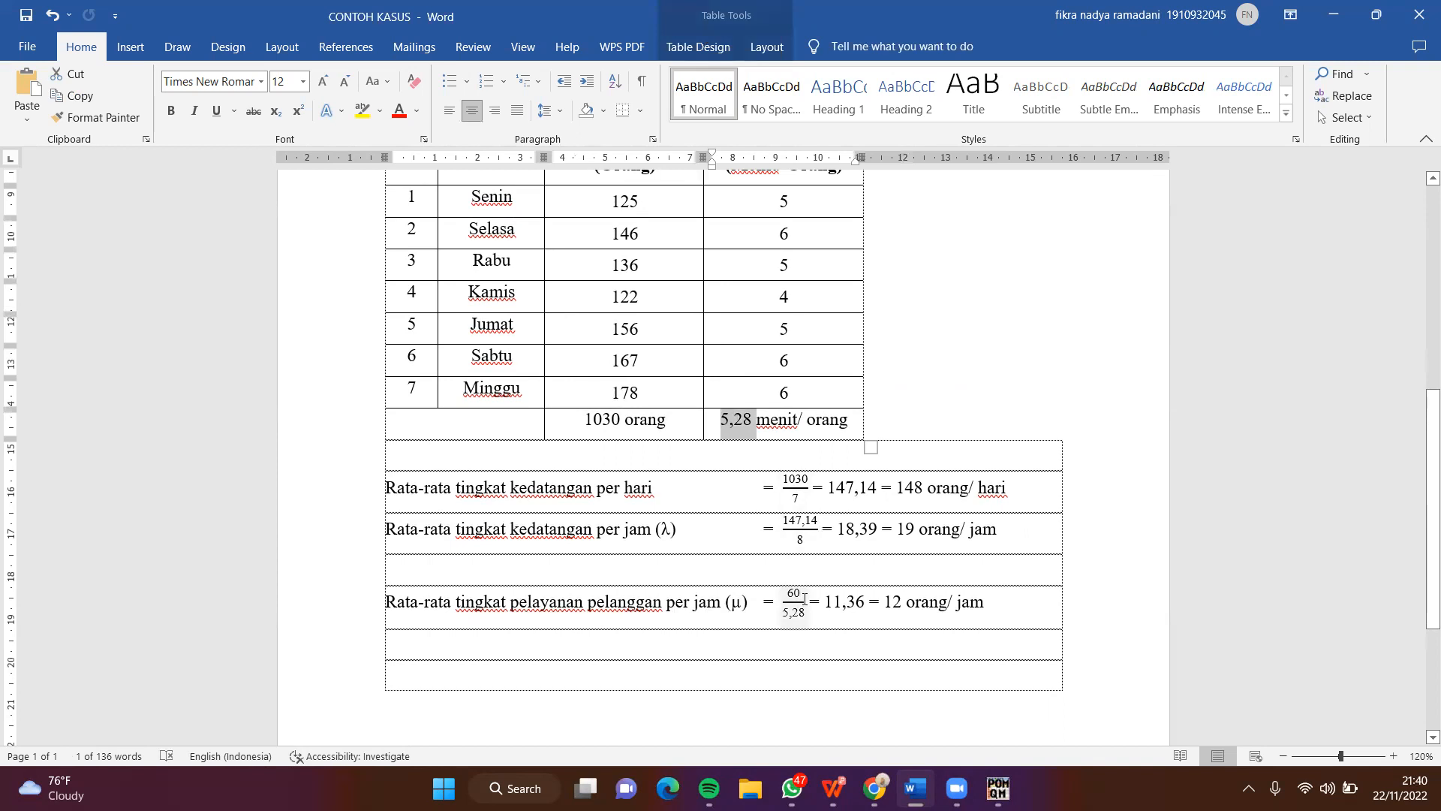
pyautogui.click(857, 602)
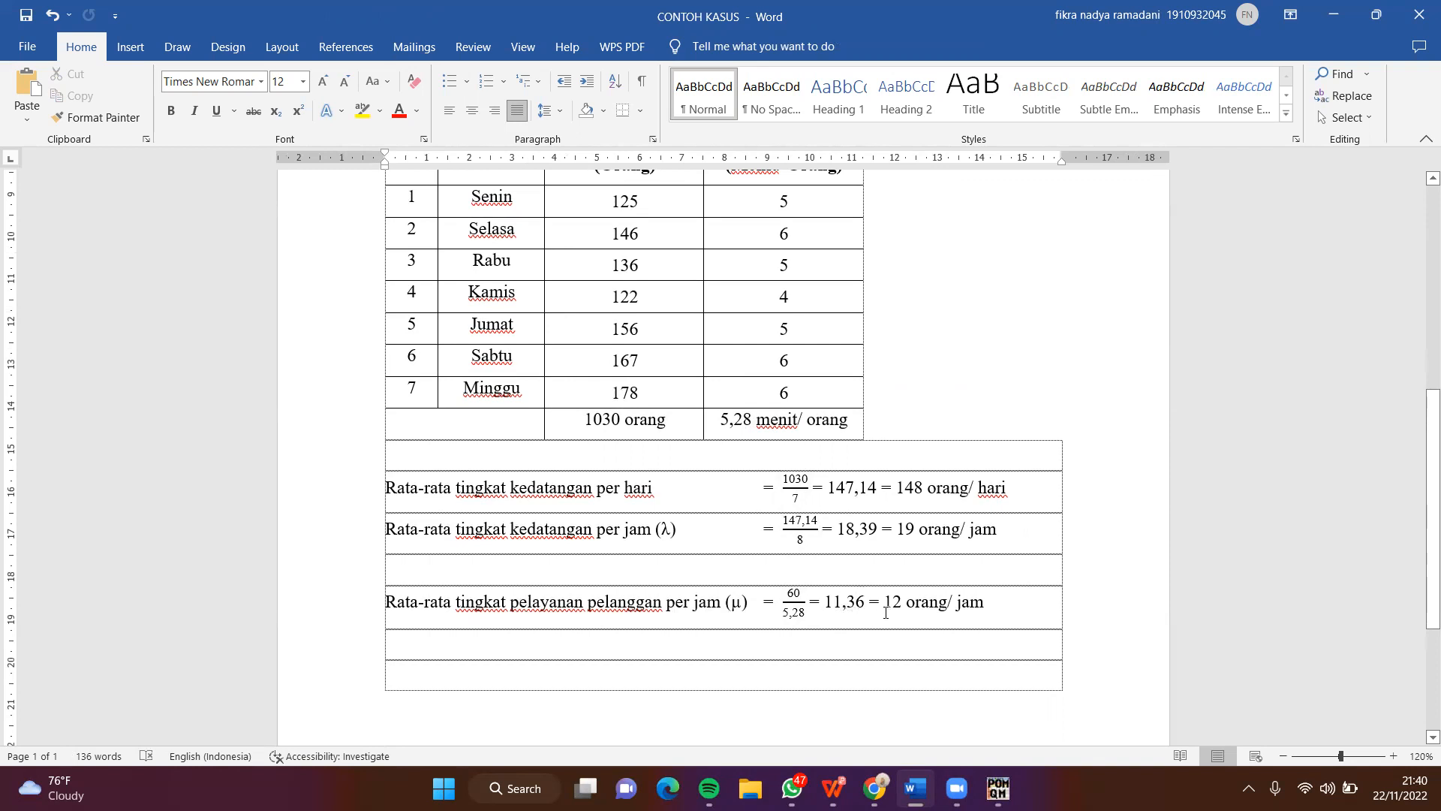
pyautogui.moveTo(986, 603); pyautogui.dragTo(884, 602)
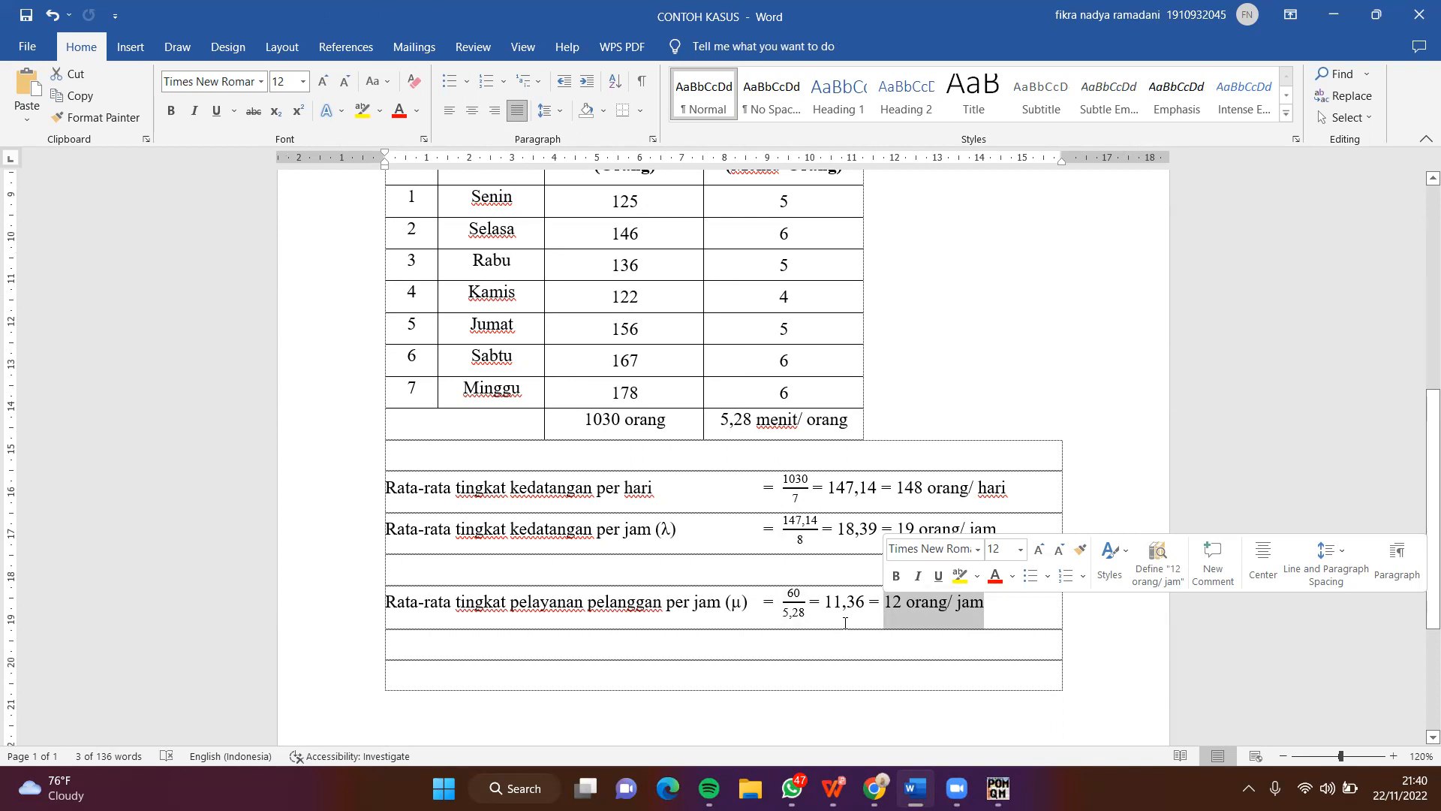
pyautogui.click(848, 615)
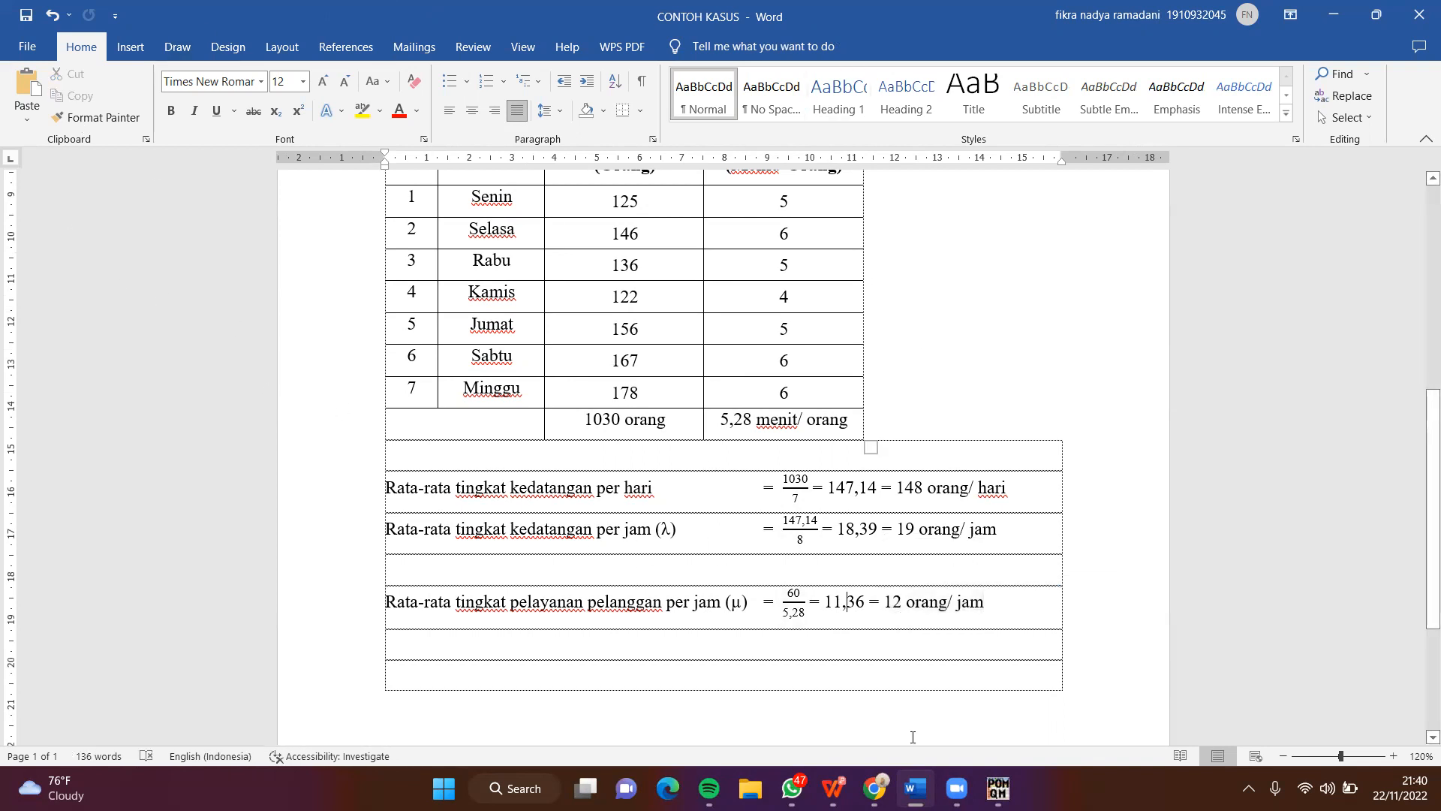
# - Switch to QM for Windows and create an M/M/s waiting lines data set with no costs
pyautogui.hotkey('alt', 'Tab')
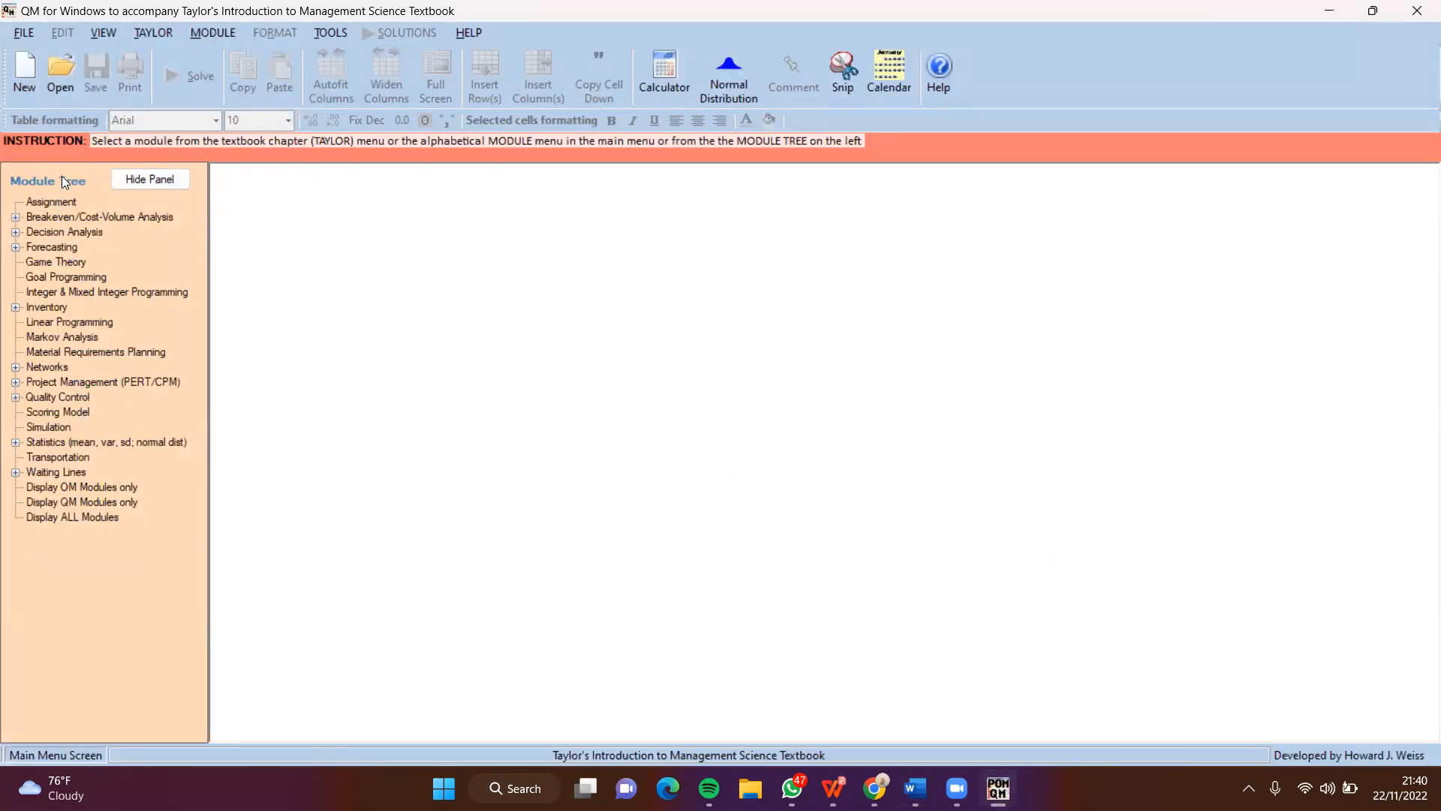
pyautogui.click(30, 474)
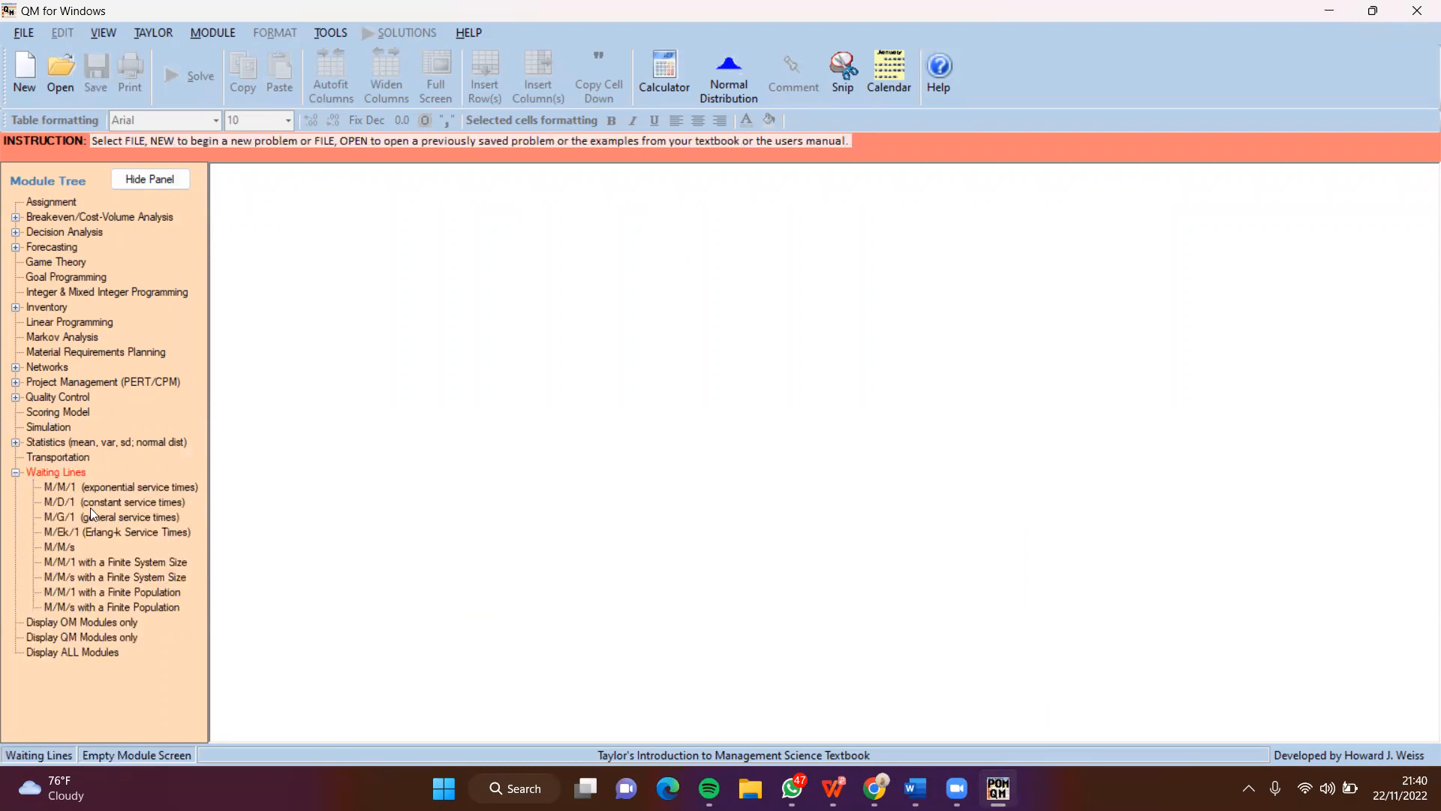
pyautogui.click(65, 548)
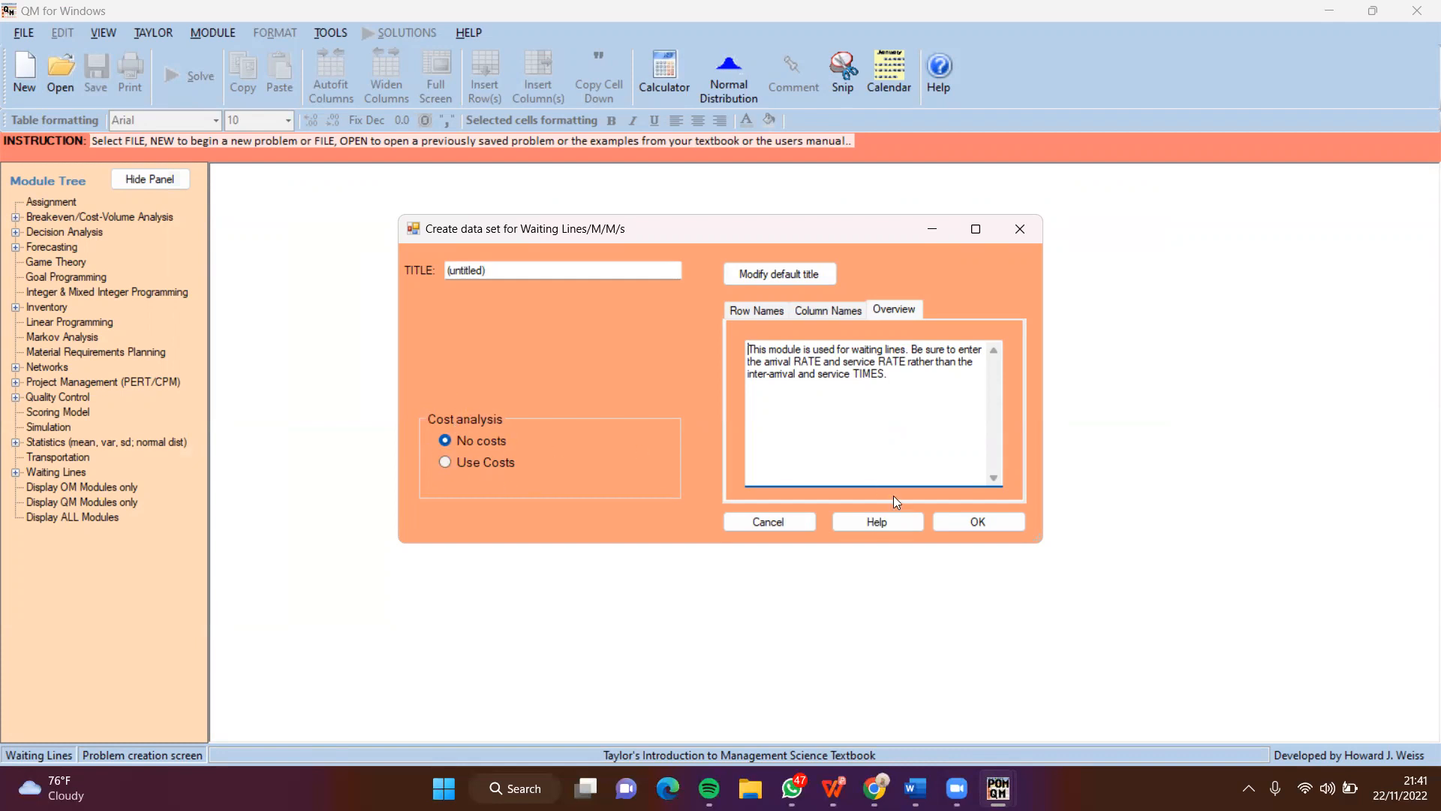
pyautogui.click(1003, 524)
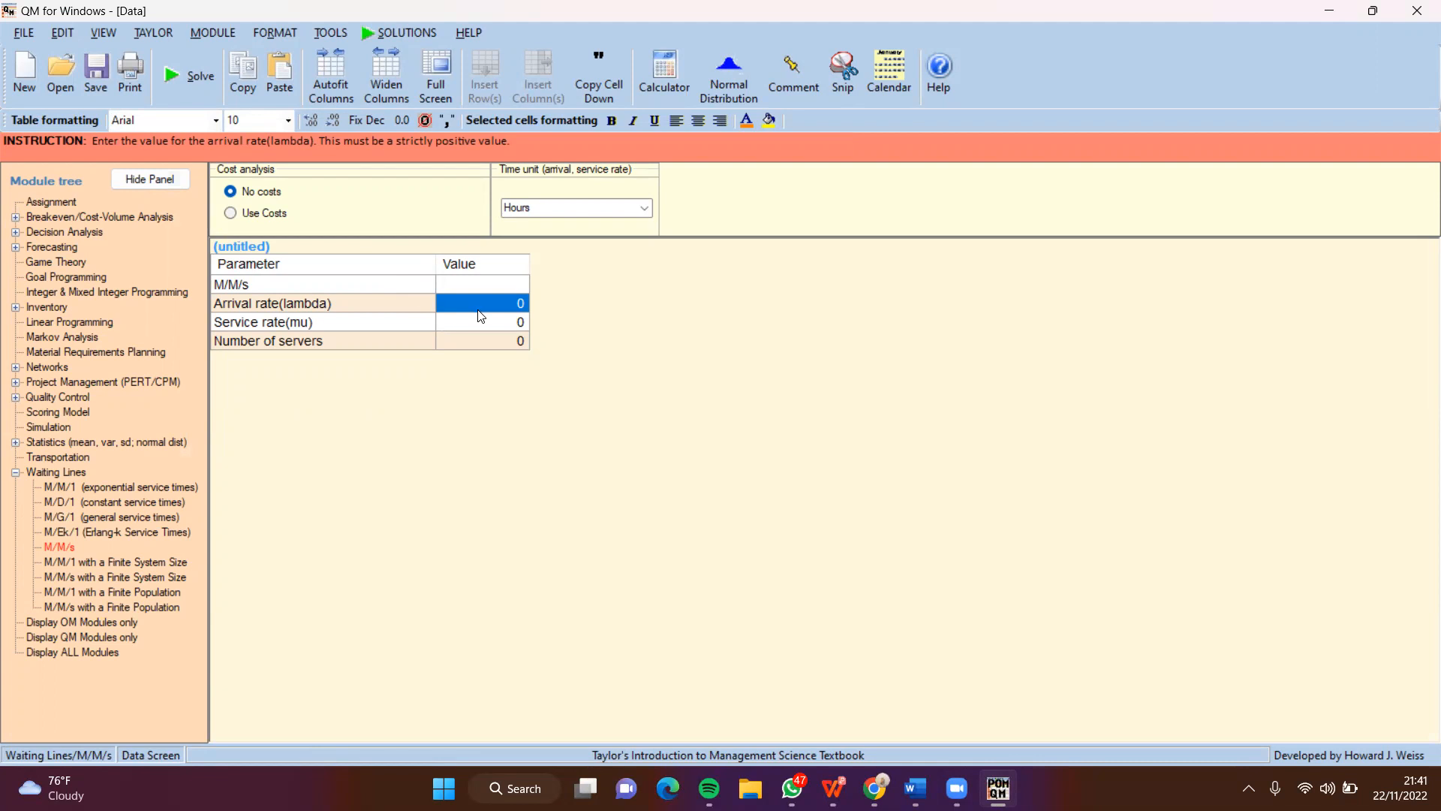
# - Set the arrival rate to 19, the service rate to 12 and the number of servers to 3, and solve the model
pyautogui.write('19')
pyautogui.click(509, 321)
pyautogui.write('12')
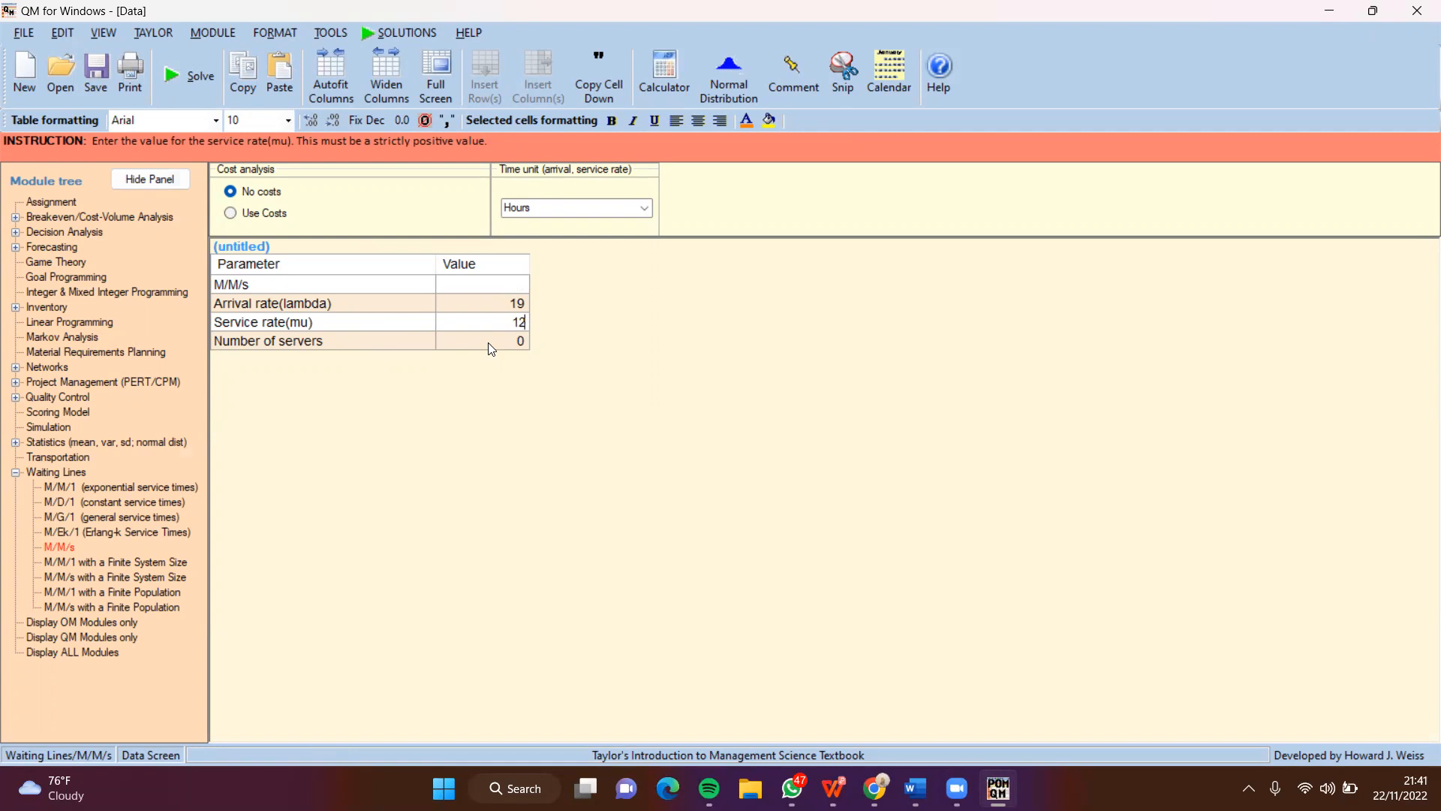
pyautogui.click(490, 342)
pyautogui.write('3')
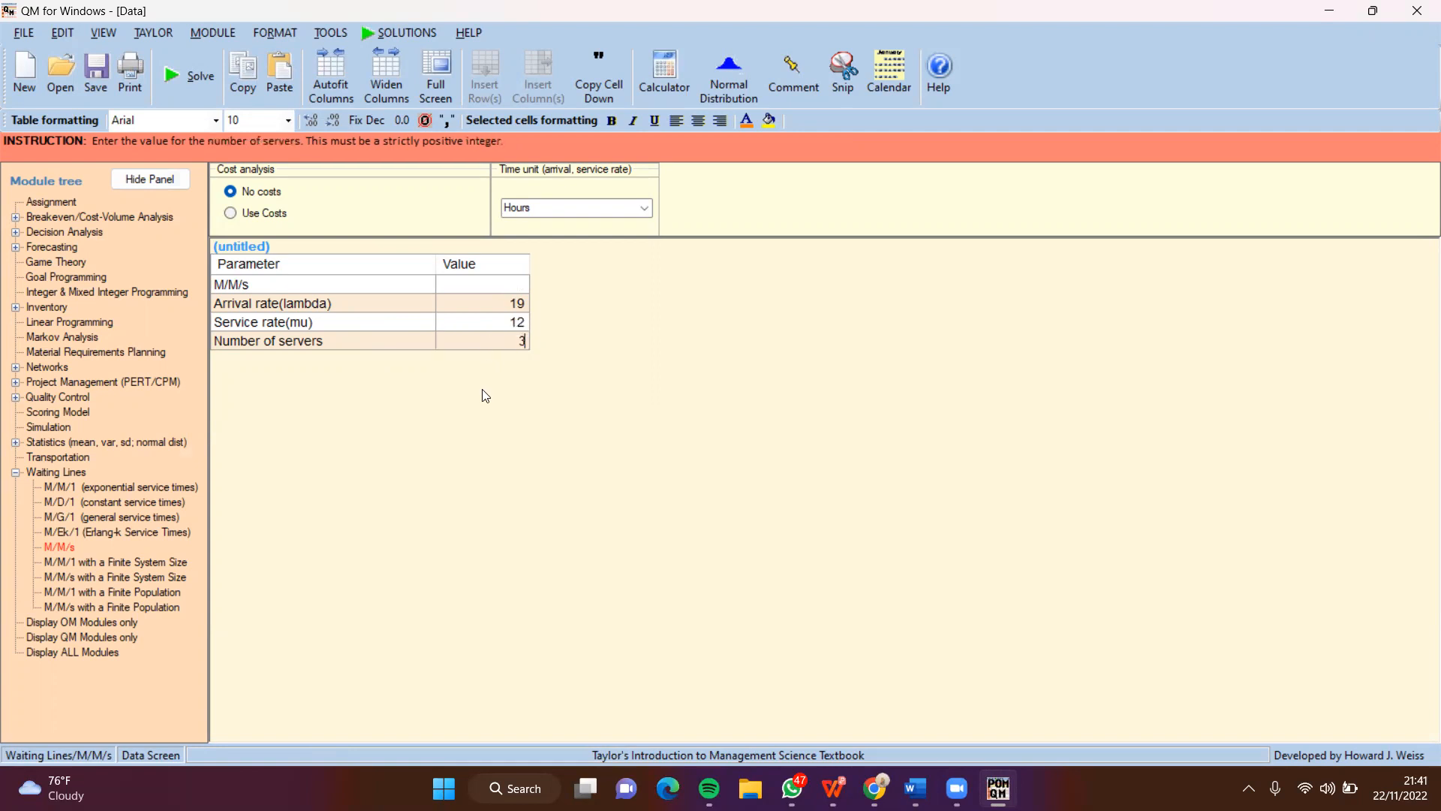
pyautogui.click(187, 76)
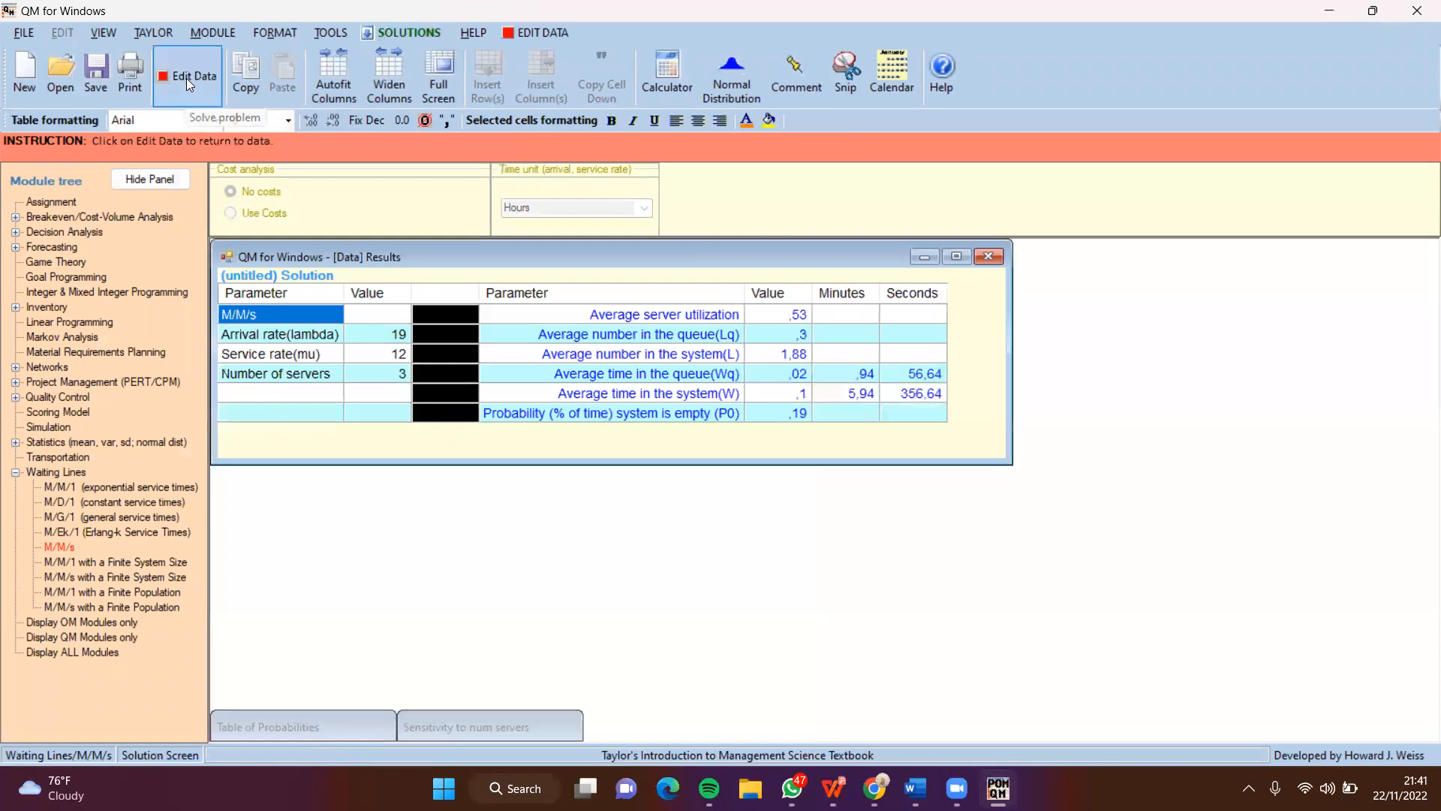
# - Show the waiting lines results with values to three decimal places
pyautogui.click(698, 253)
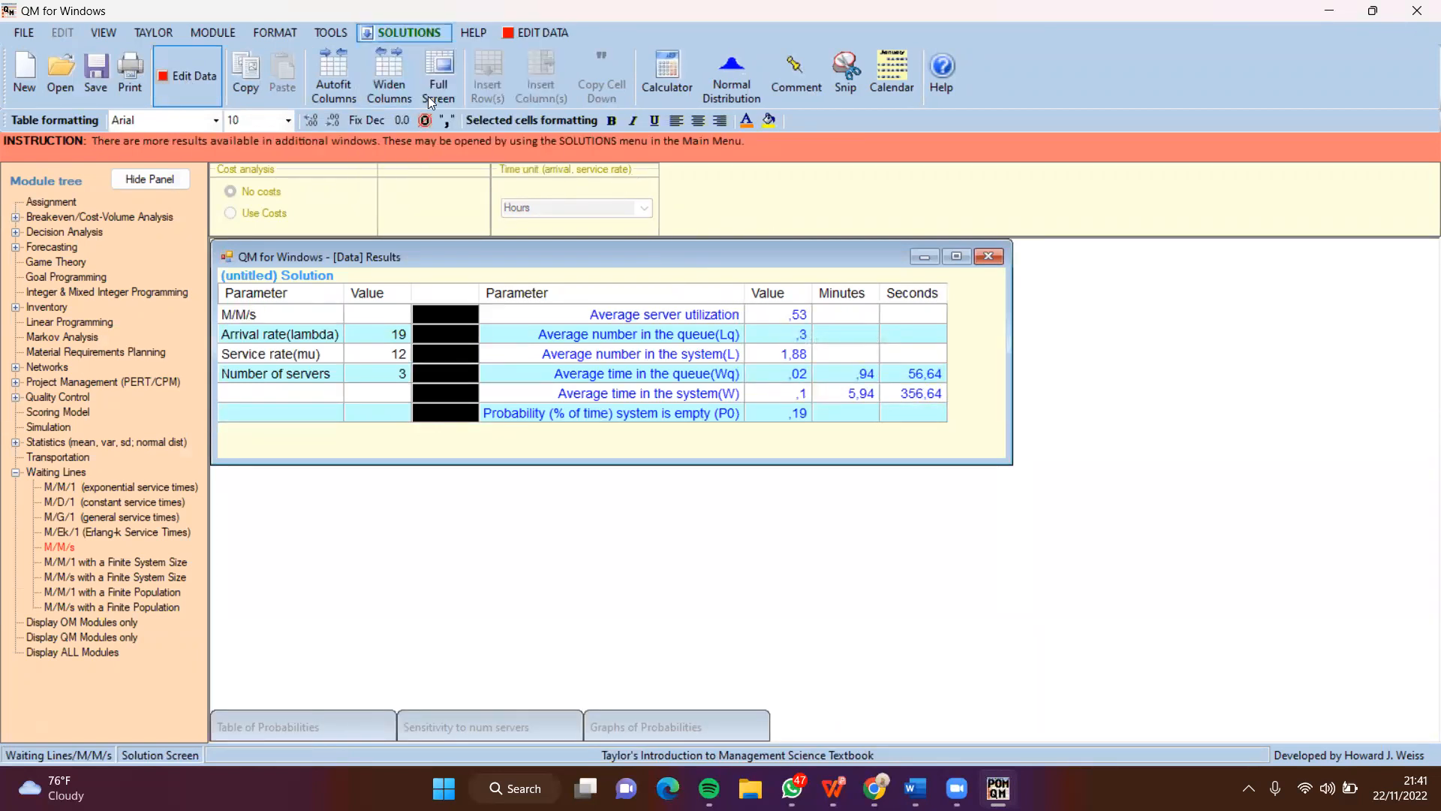
pyautogui.click(409, 33)
pyautogui.click(464, 129)
pyautogui.click(311, 120)
pyautogui.moveTo(556, 291); pyautogui.dragTo(759, 295)
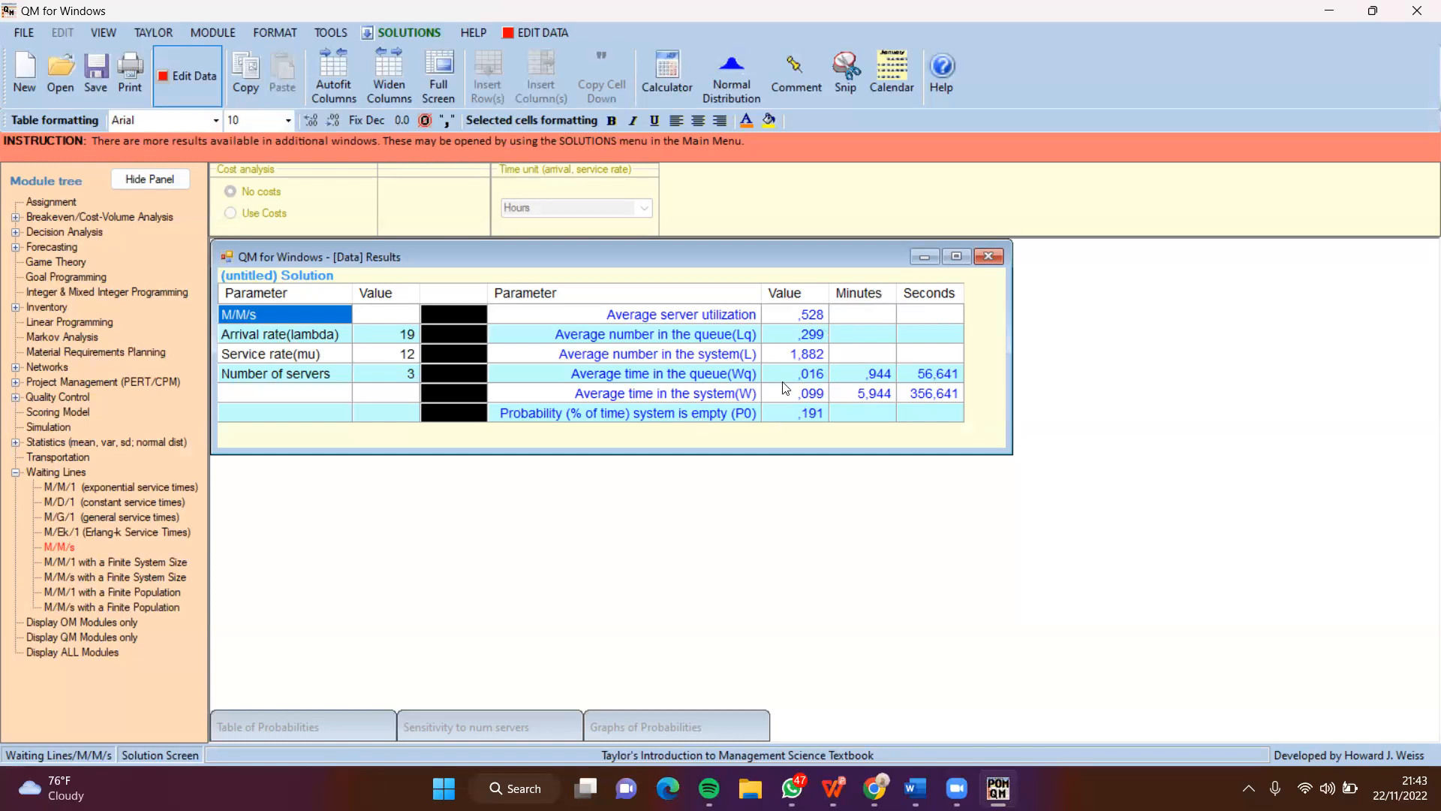
# - Bring up the Table of Probabilities and examine the probabilities in the row for k = 2
pyautogui.click(424, 36)
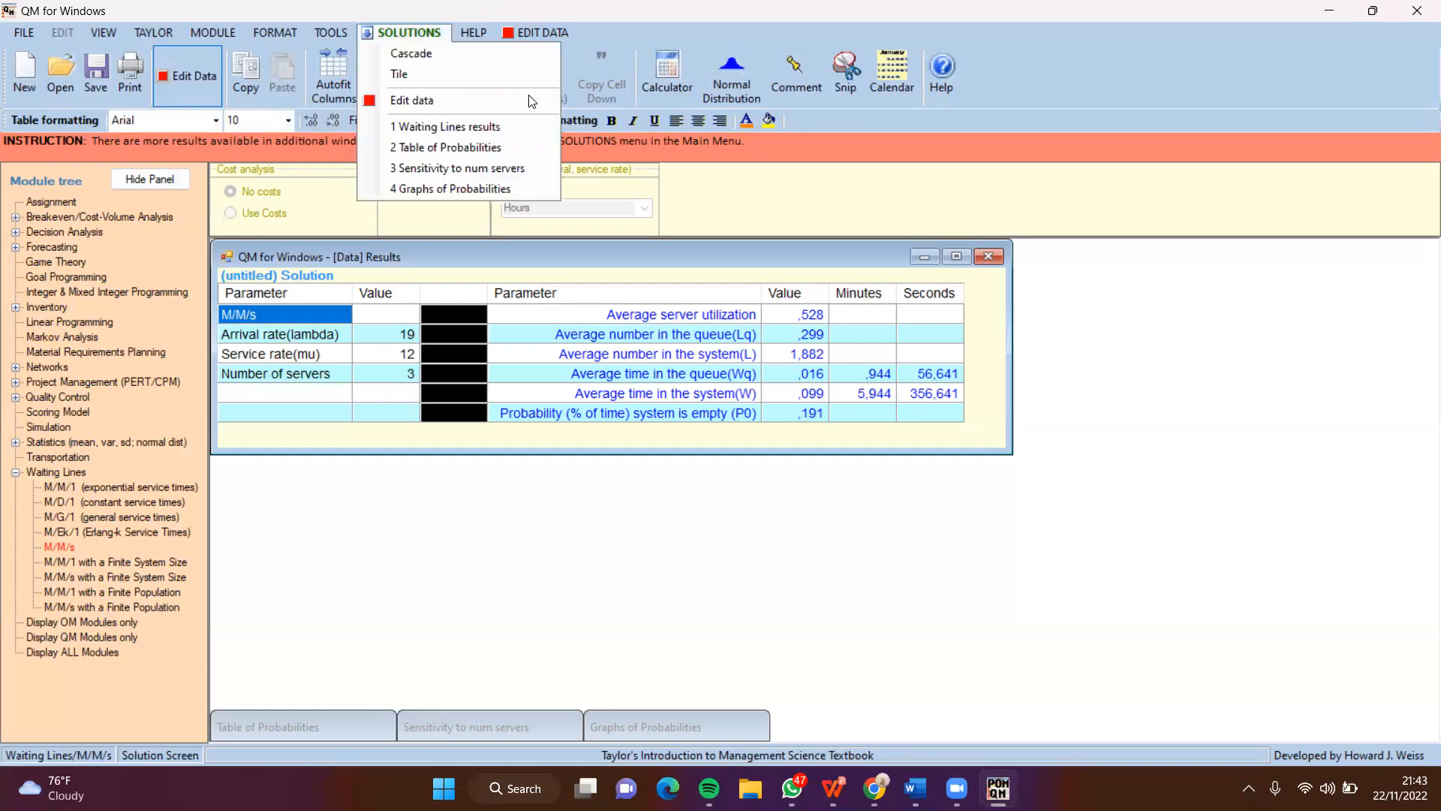
pyautogui.click(455, 147)
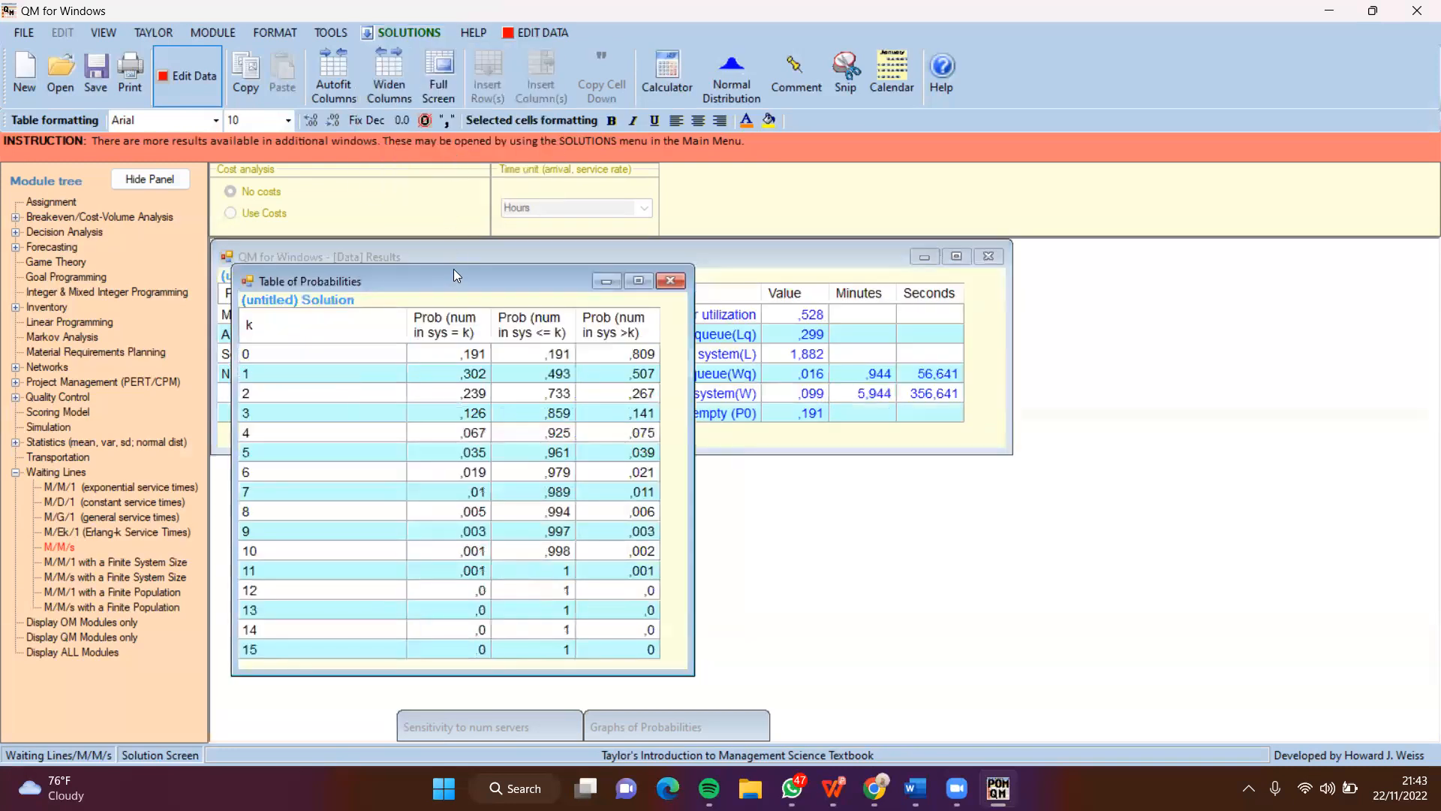
pyautogui.moveTo(454, 268); pyautogui.dragTo(440, 248)
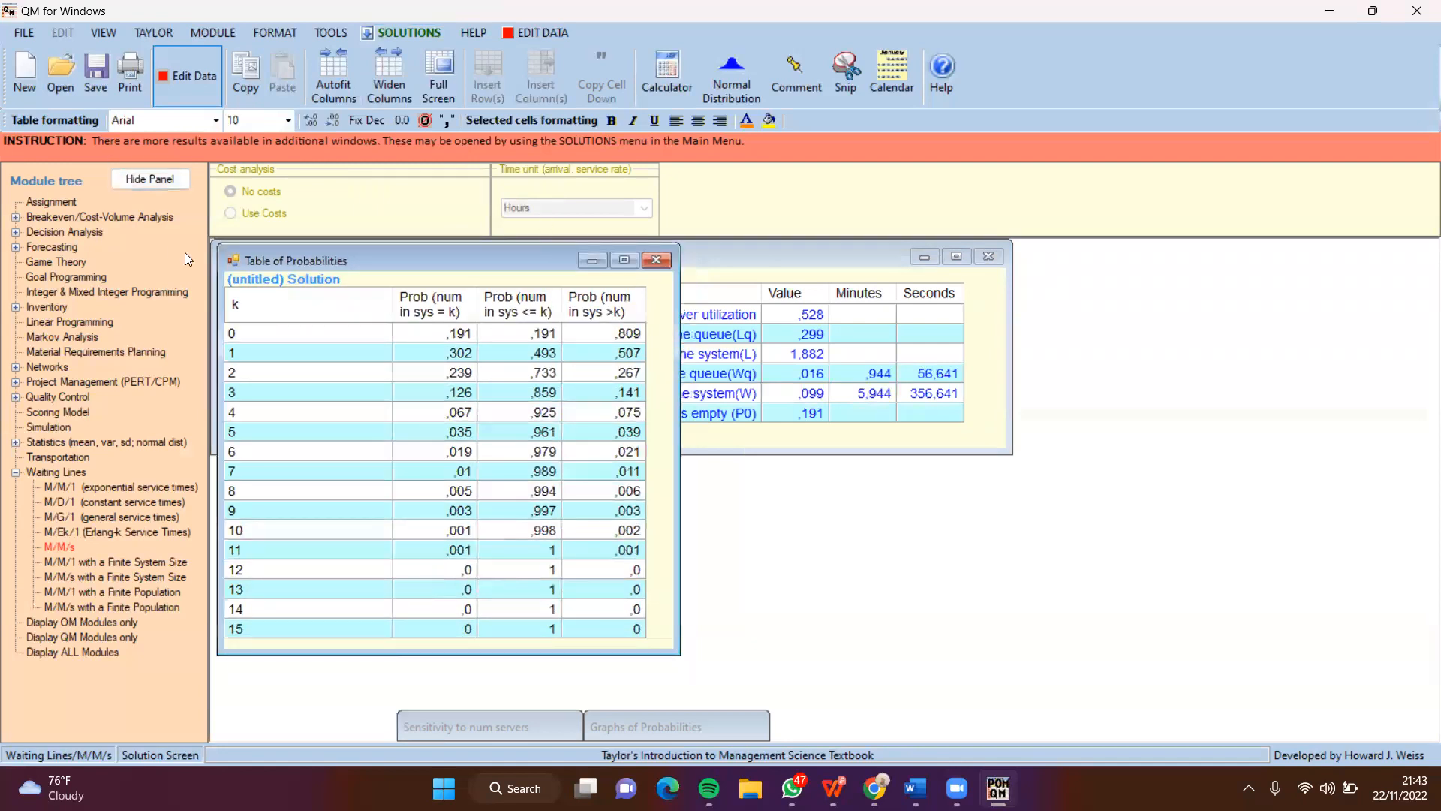
pyautogui.click(263, 308)
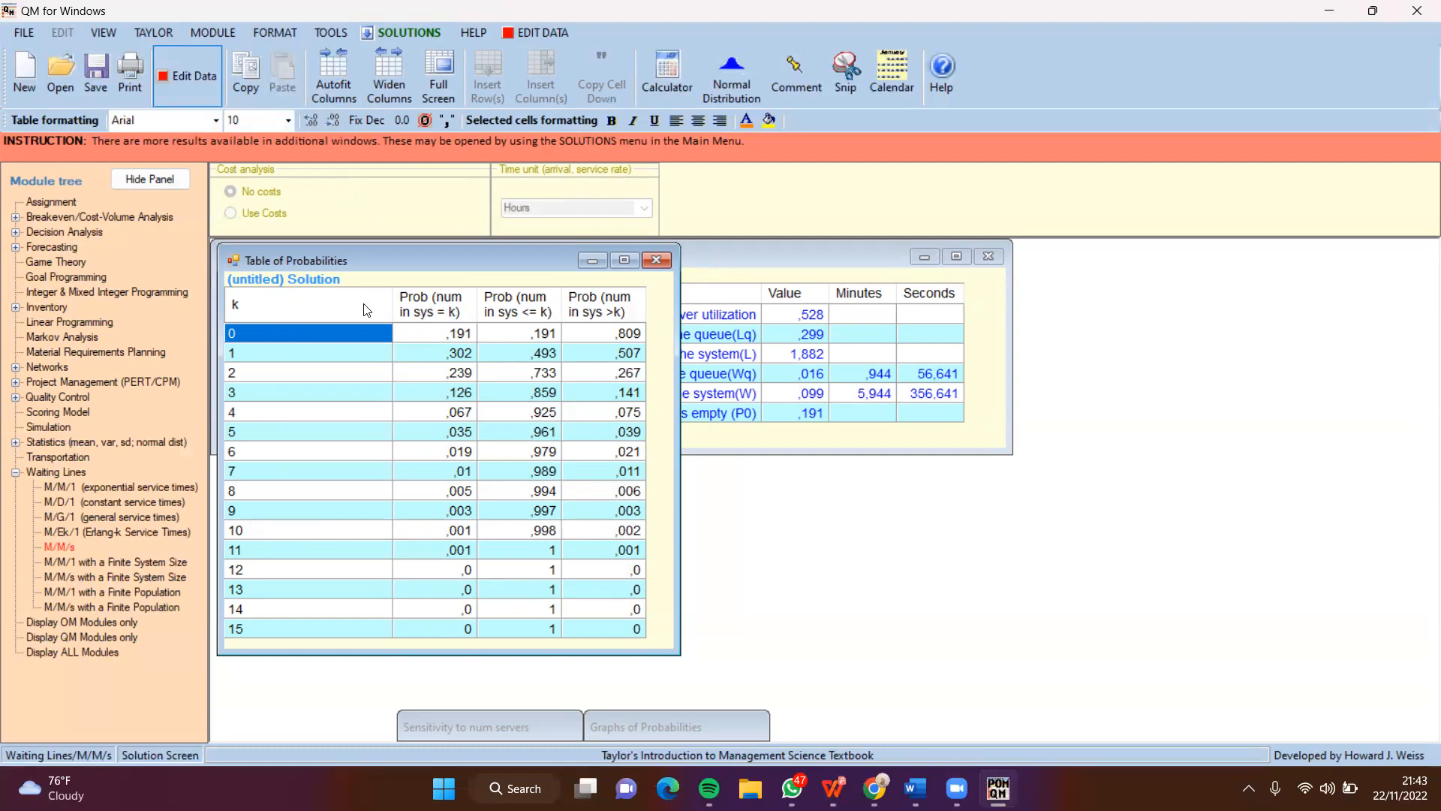
pyautogui.click(331, 370)
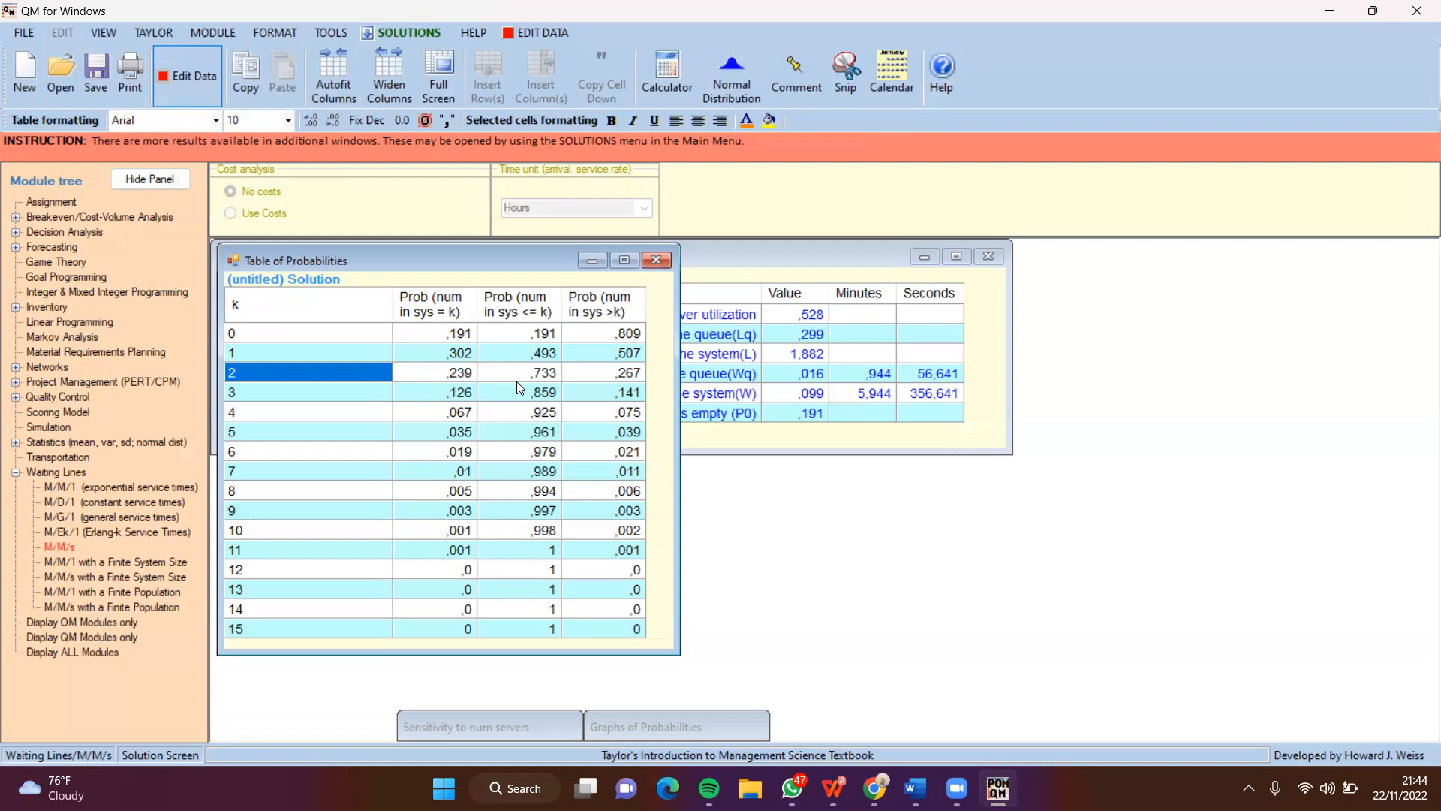
pyautogui.click(545, 375)
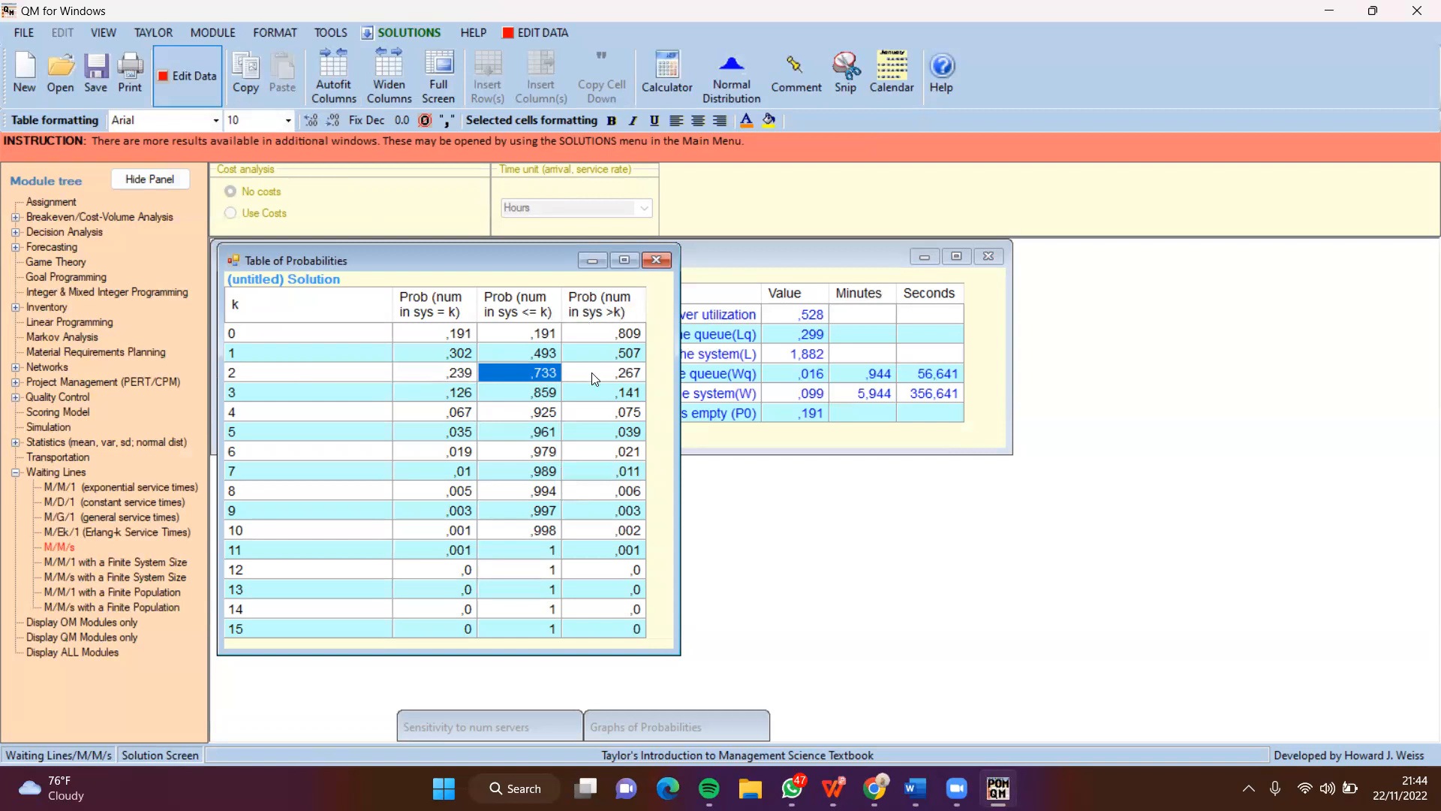
pyautogui.click(631, 376)
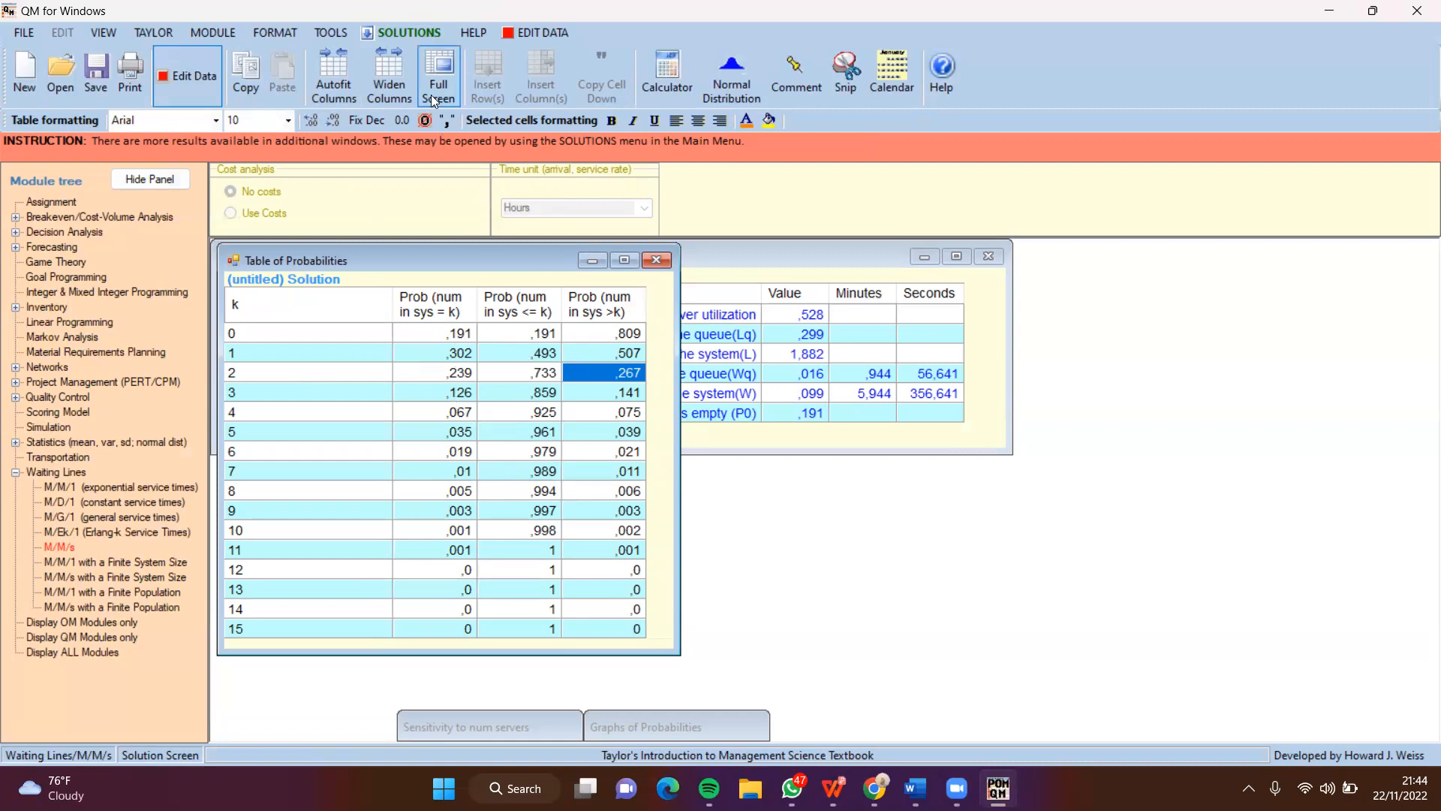
# - Minimize the Table of Probabilities and bring up the Sensitivity to num servers results
pyautogui.click(406, 32)
pyautogui.click(592, 260)
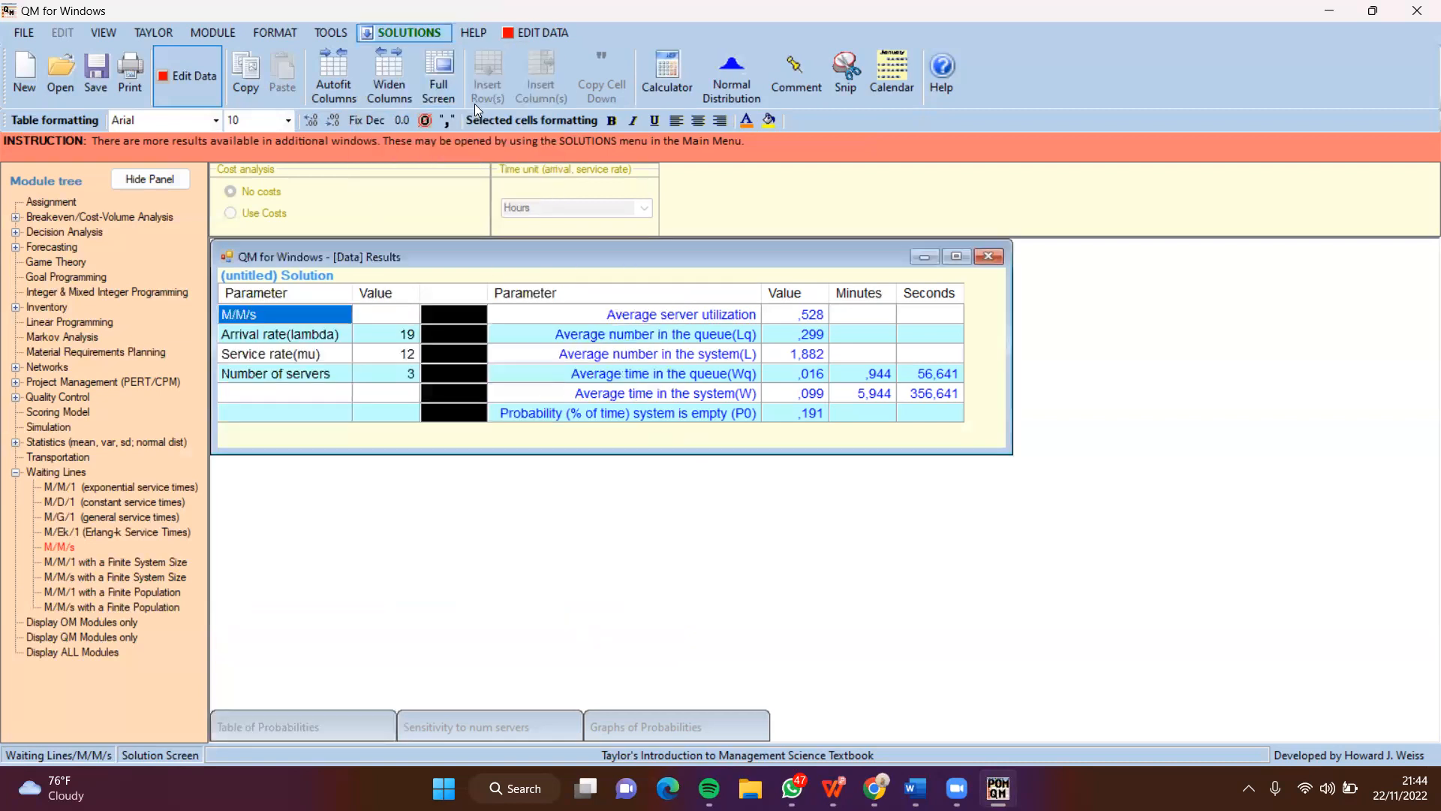
pyautogui.click(406, 32)
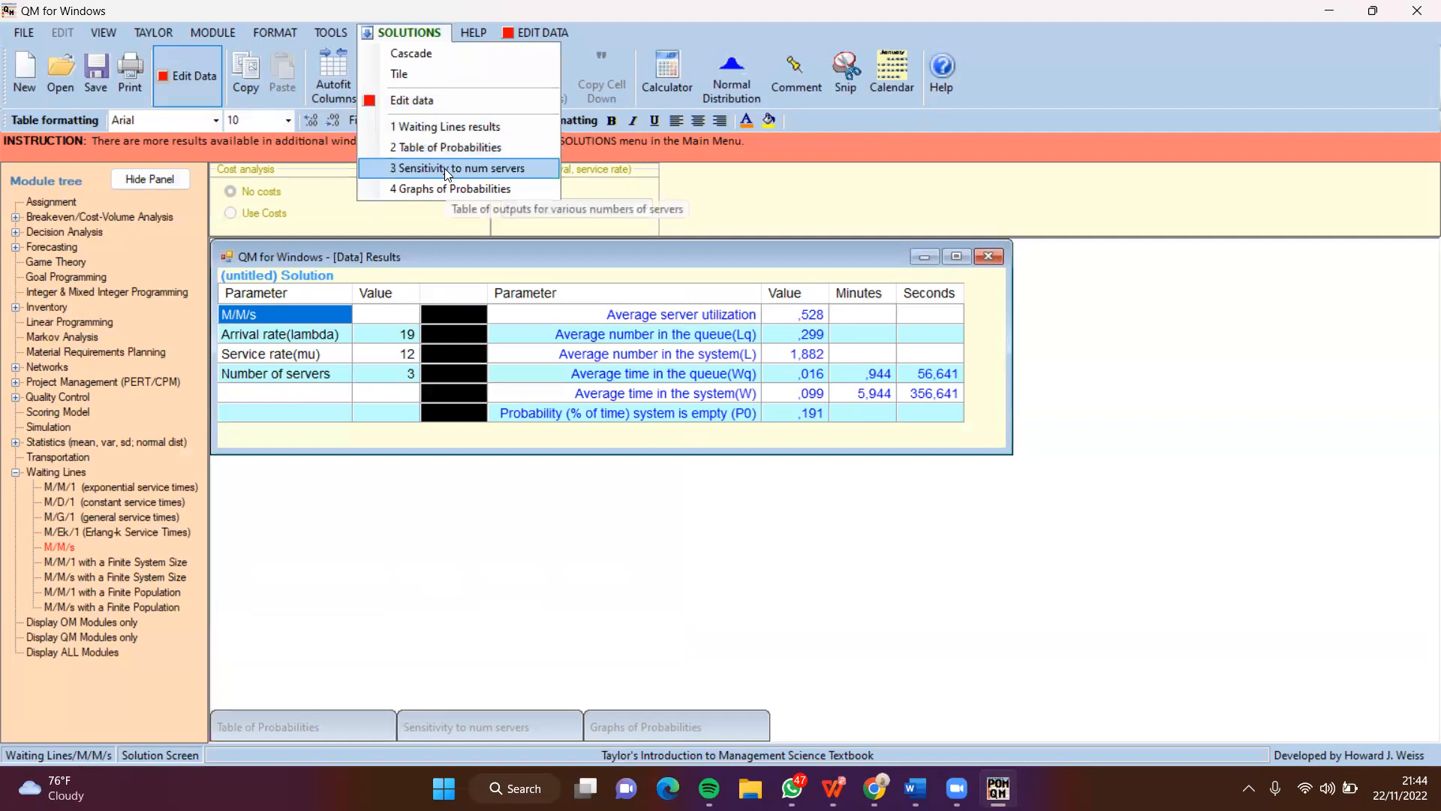
pyautogui.click(444, 169)
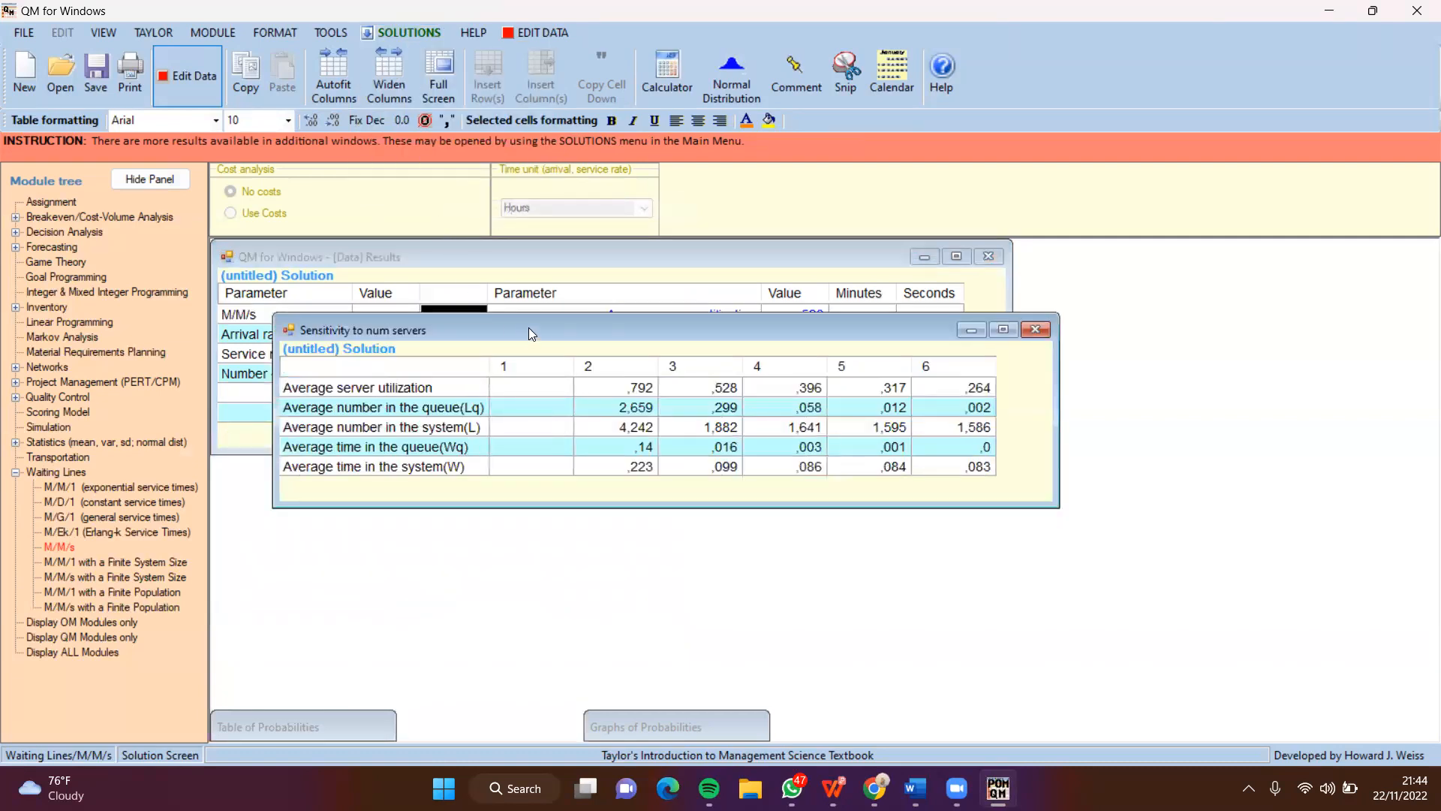
# - Place the sensitivity window below the main results and compare server utilization and average queue time for 2, 3 and 4 servers
pyautogui.moveTo(519, 320); pyautogui.dragTo(457, 478)
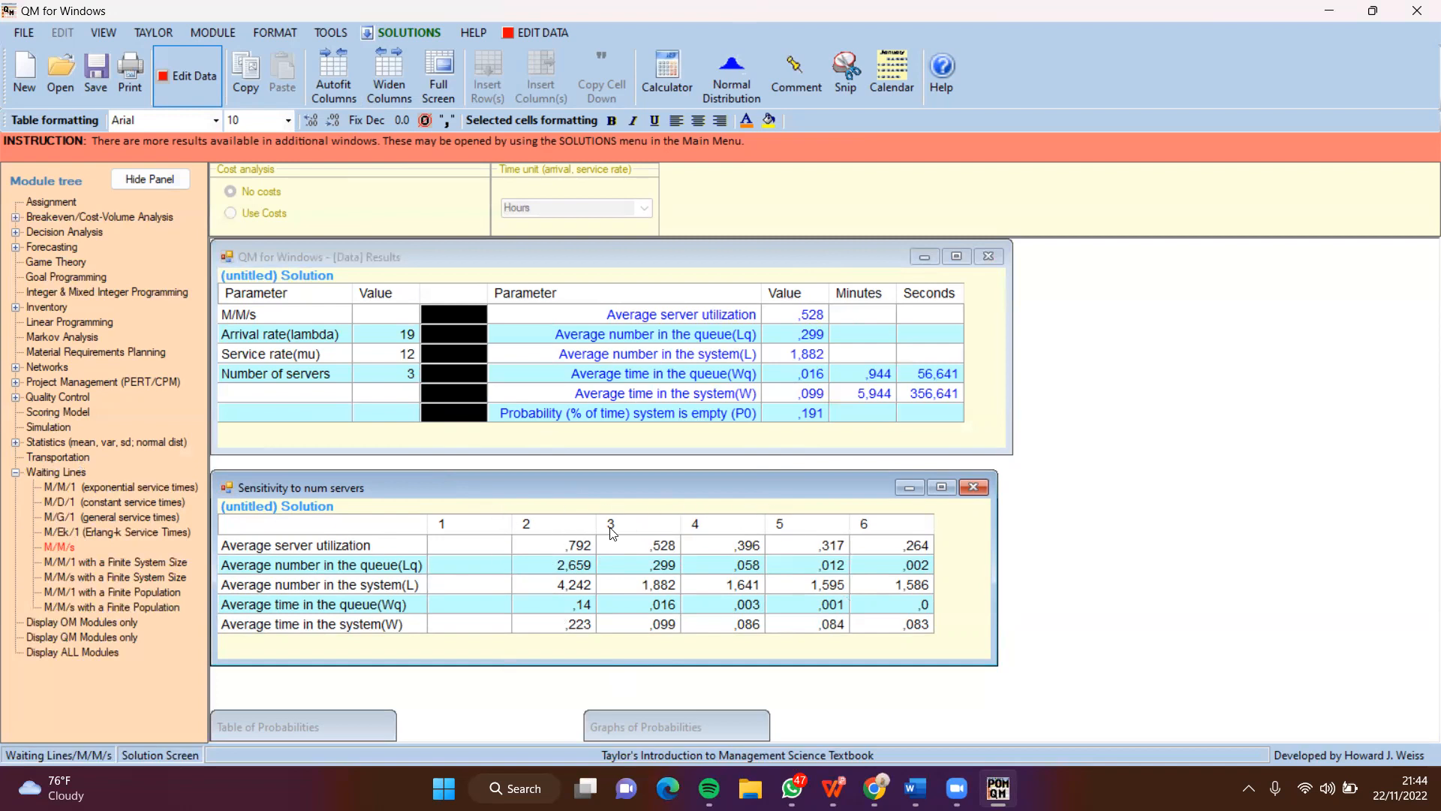
pyautogui.click(639, 550)
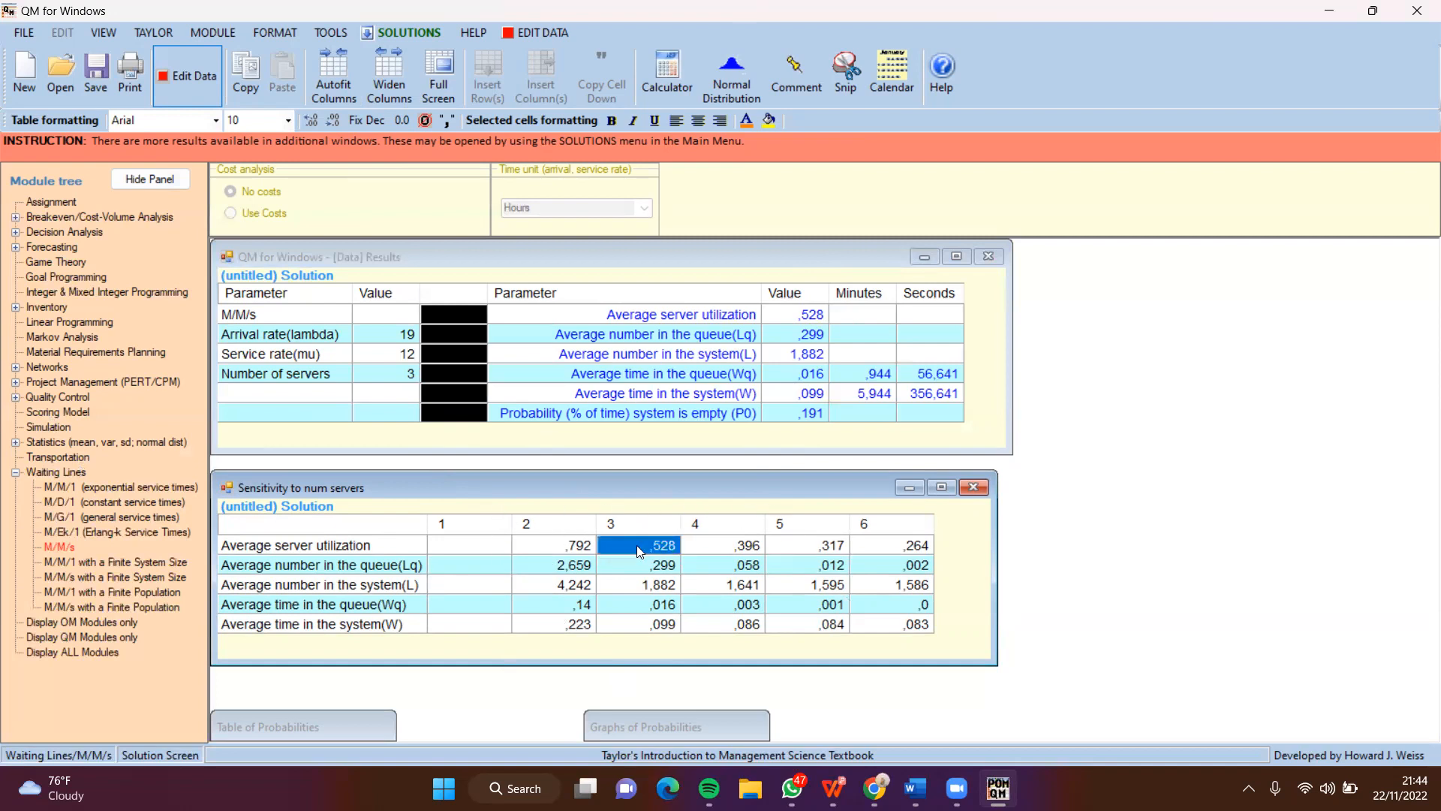
pyautogui.click(580, 545)
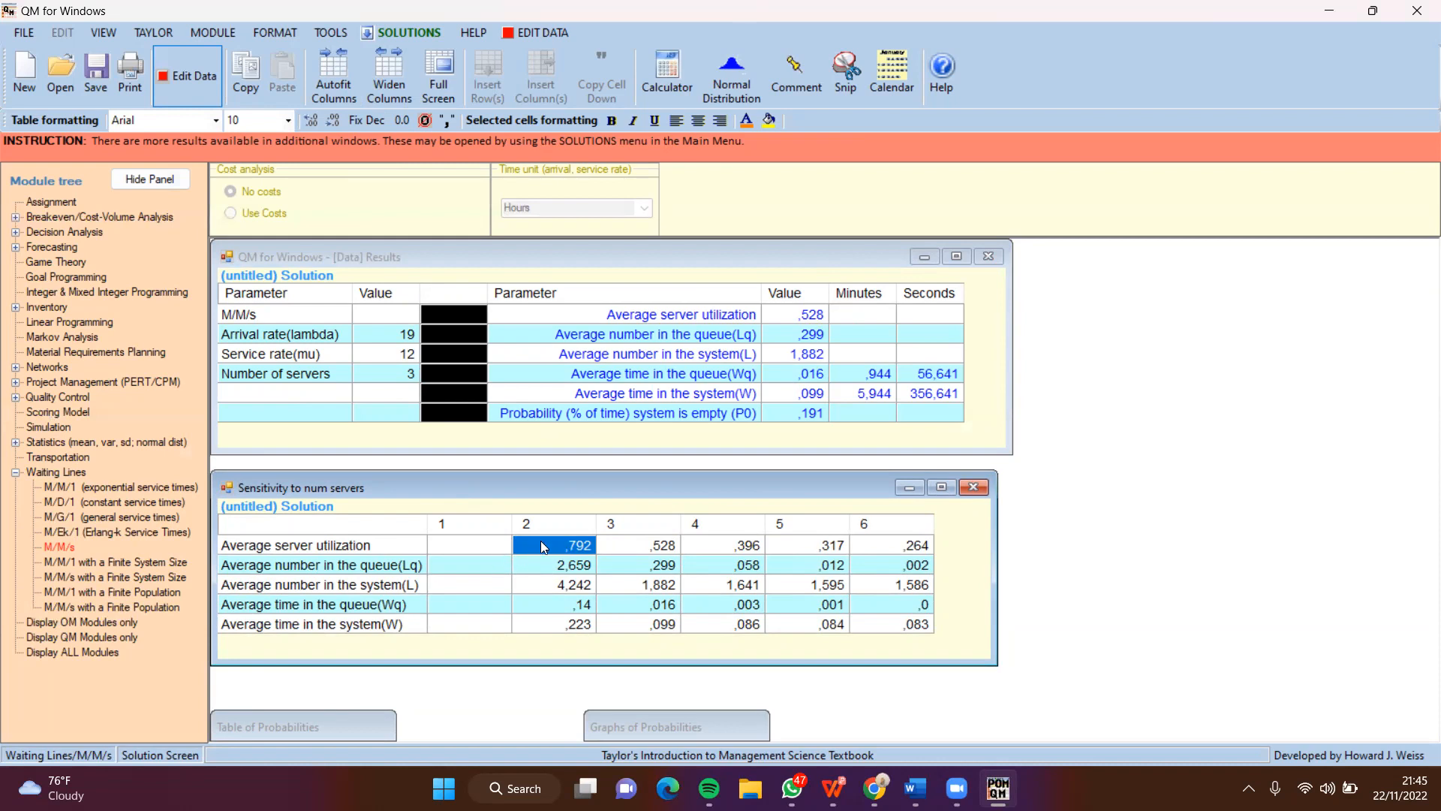
pyautogui.click(578, 608)
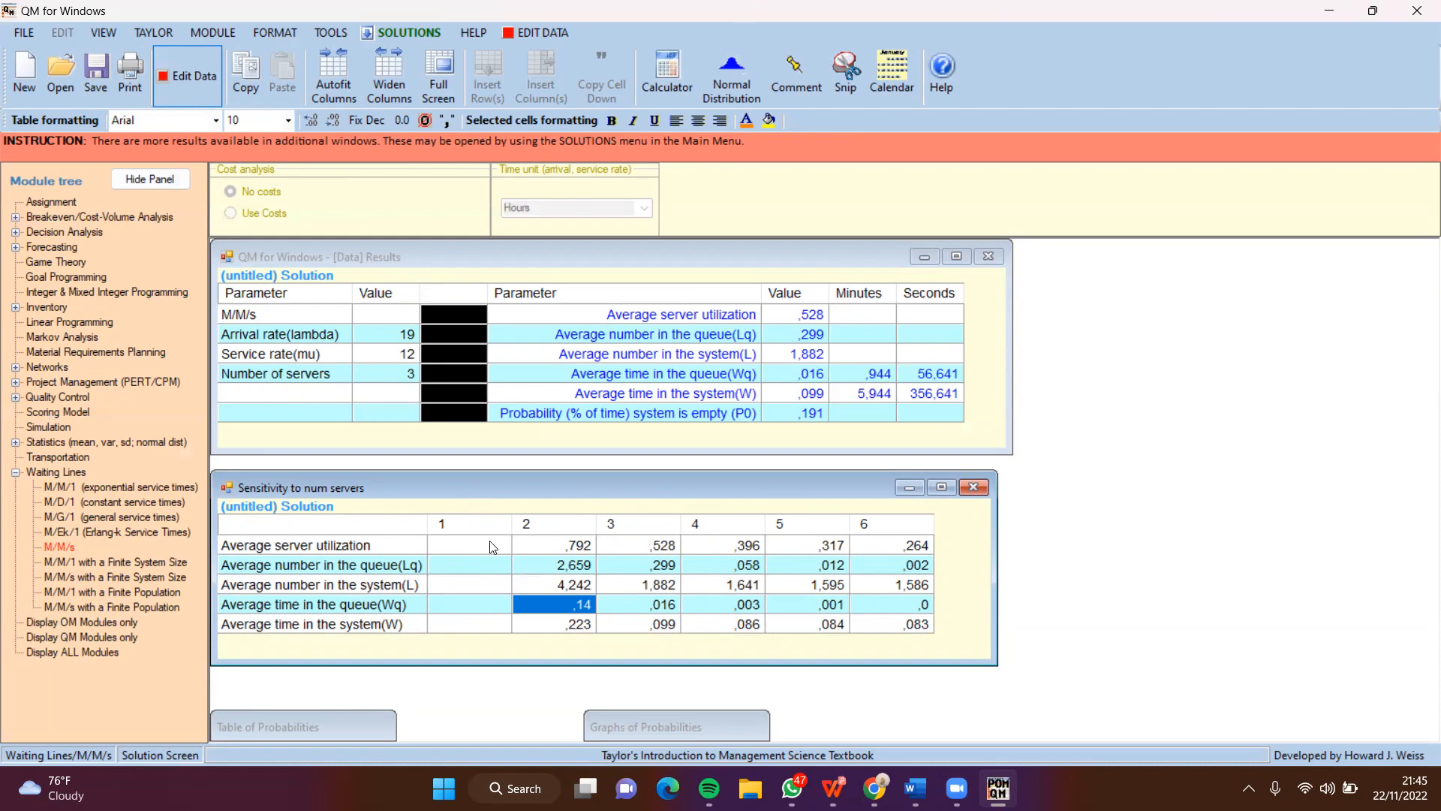
pyautogui.click(710, 547)
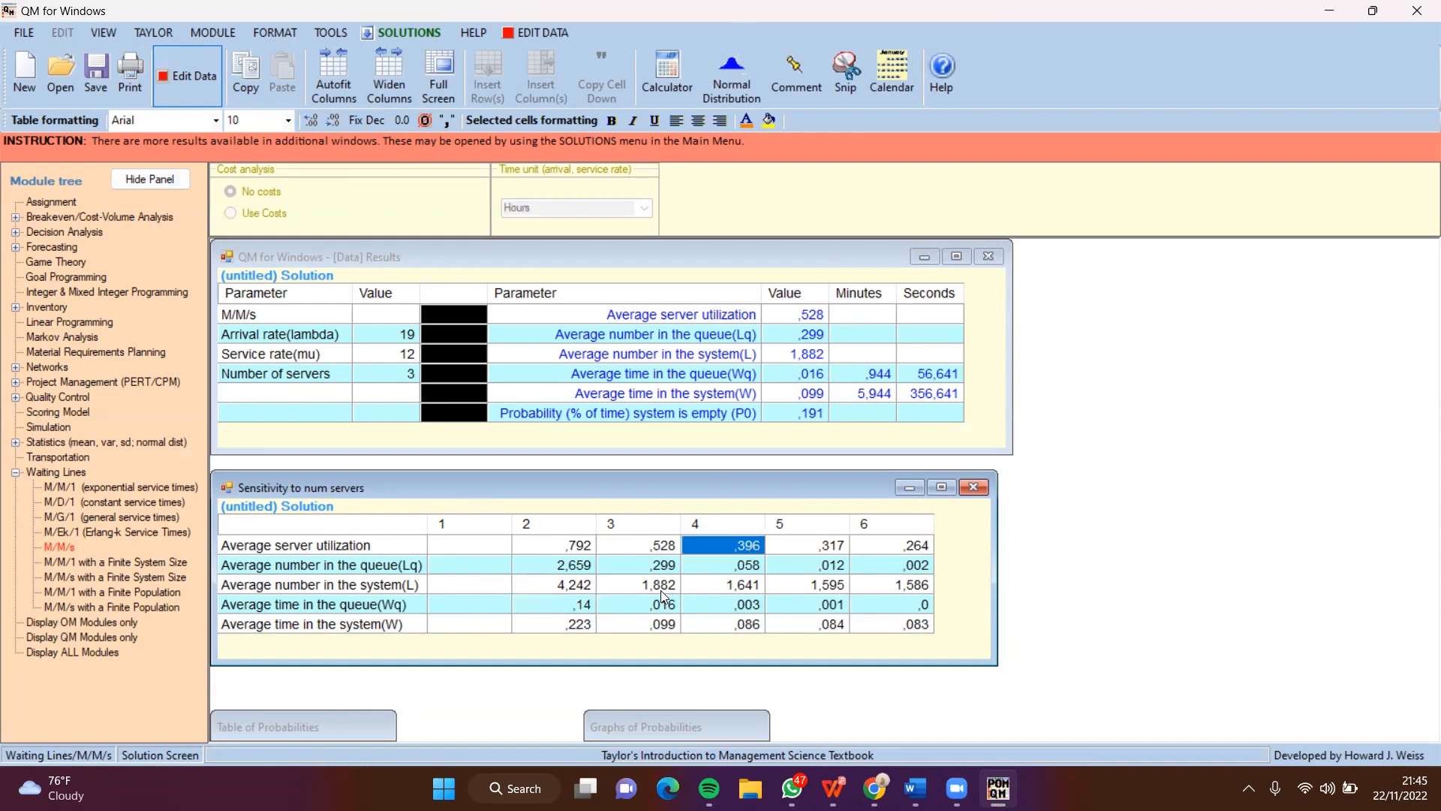
pyautogui.click(721, 601)
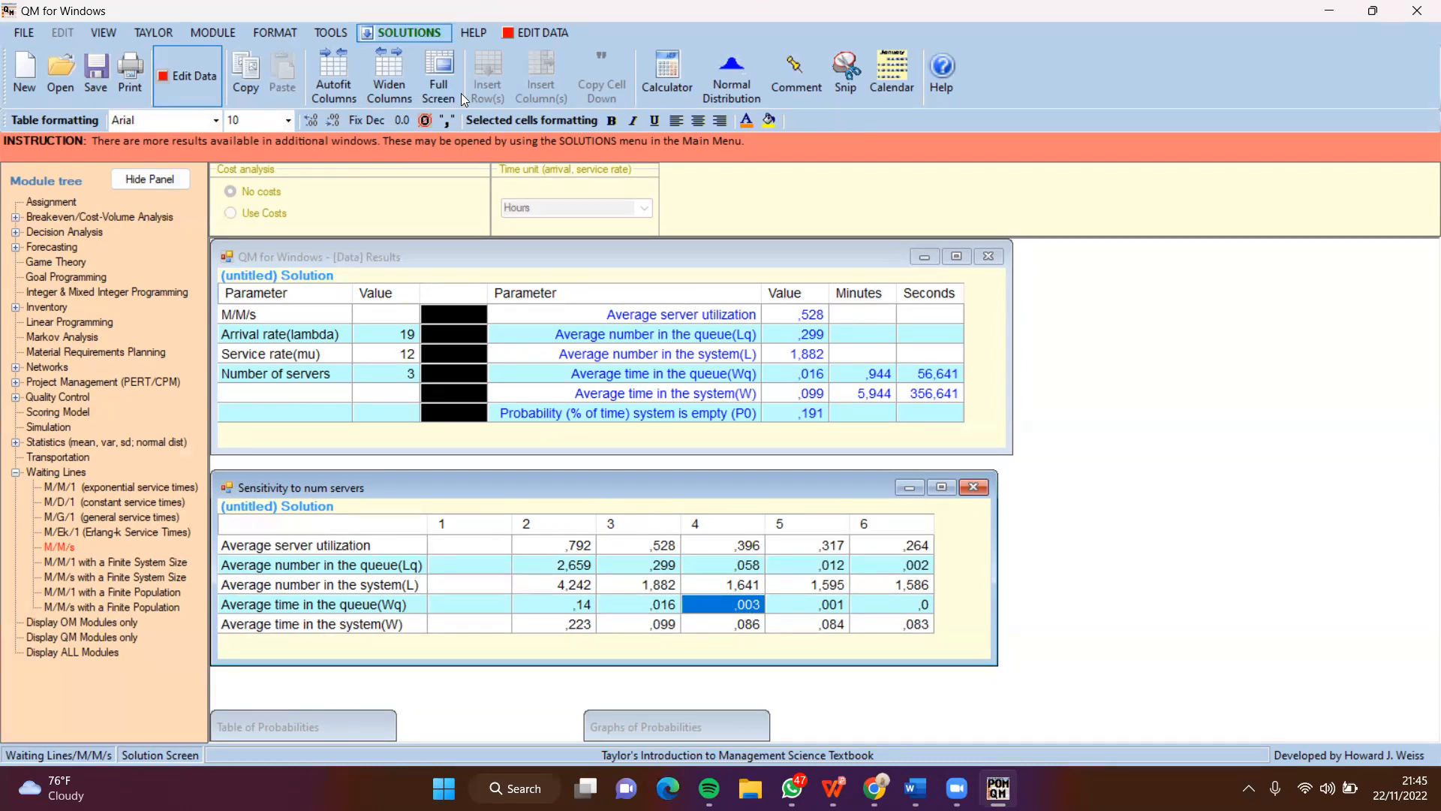
# - Bring up the Graphs of Probabilities and view the probabilities, cumulative probabilities and decumulative probabilities charts
pyautogui.click(405, 32)
pyautogui.click(449, 186)
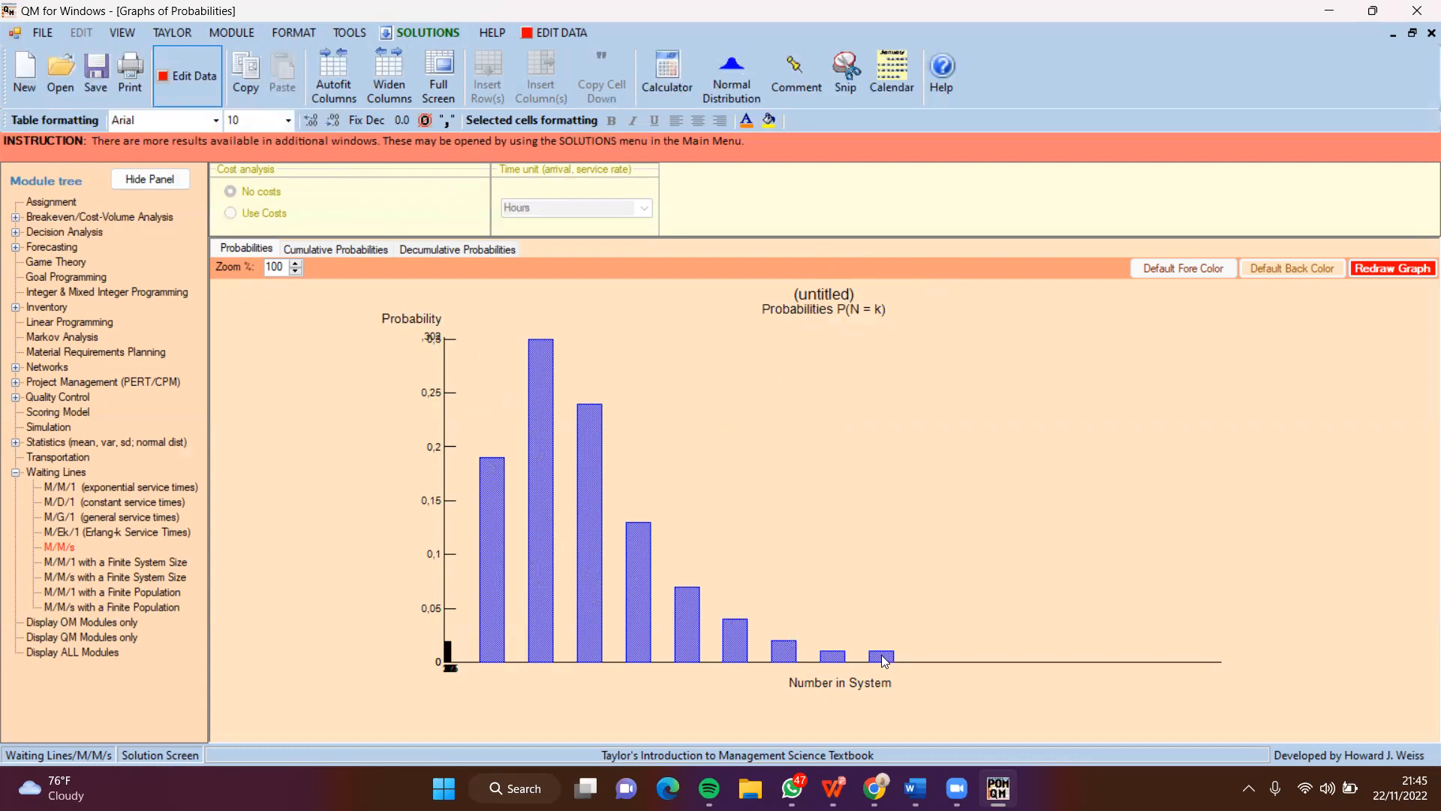
pyautogui.click(348, 254)
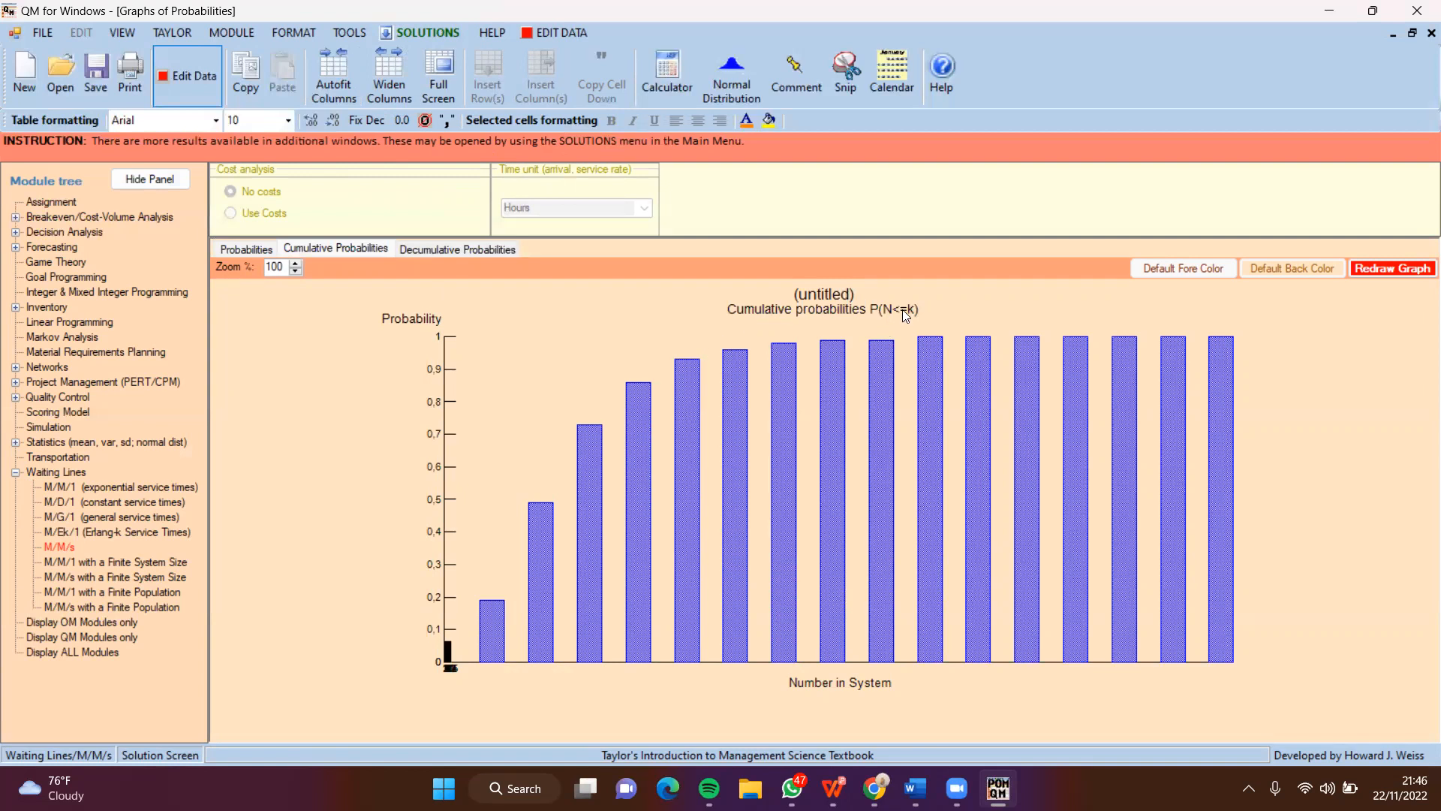
pyautogui.click(434, 253)
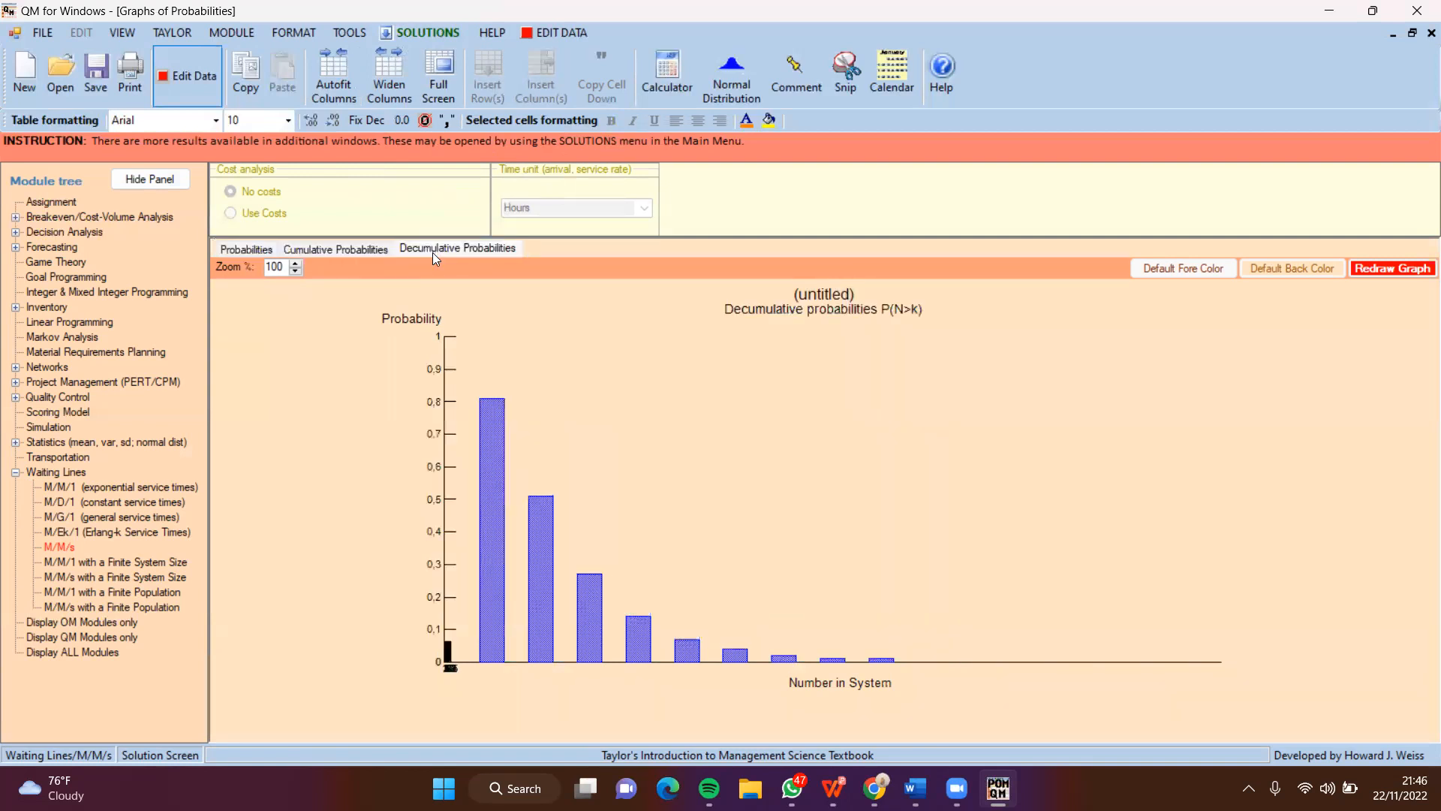